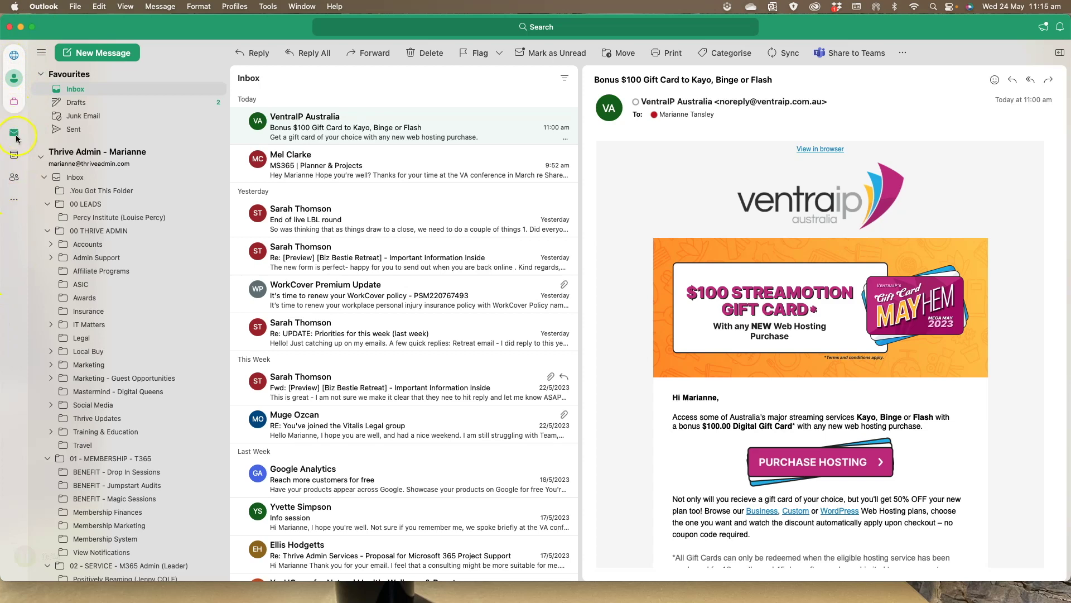
Browse the Calendar week view, Contacts and the extra To Do and Notes apps, then return to Mail
{"action": "left_click", "coordinate": [15, 161]}
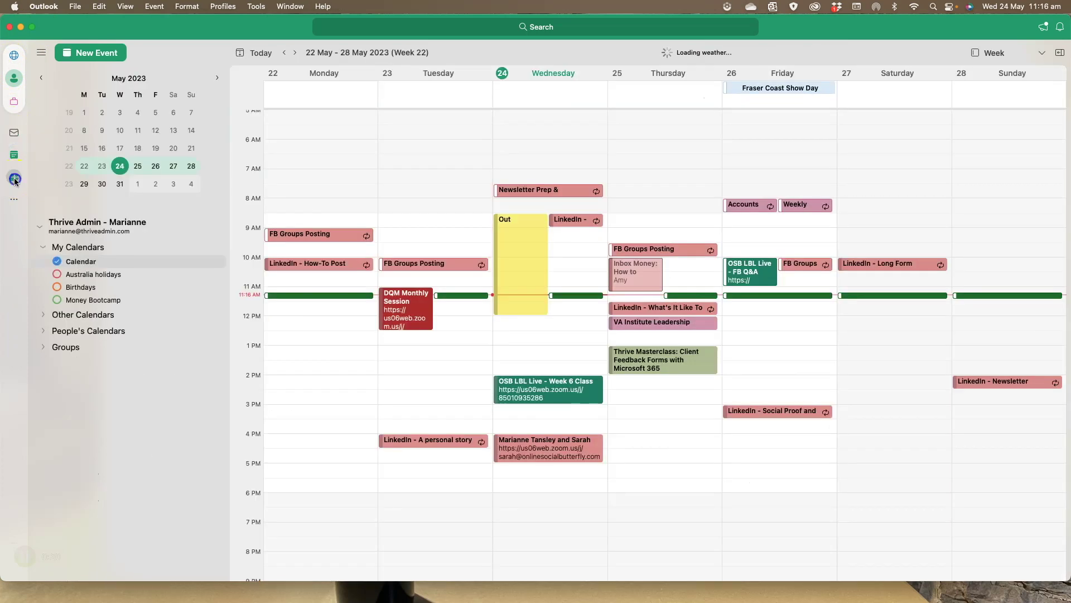
{"action": "left_click", "coordinate": [14, 177]}
{"action": "left_click", "coordinate": [15, 200]}
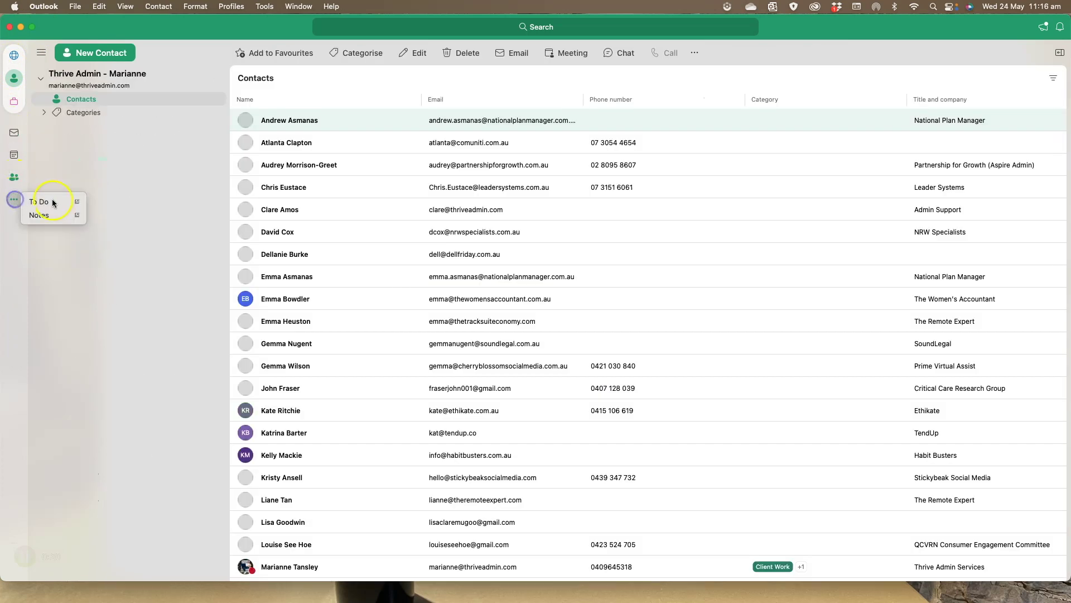
{"action": "left_click", "coordinate": [47, 220]}
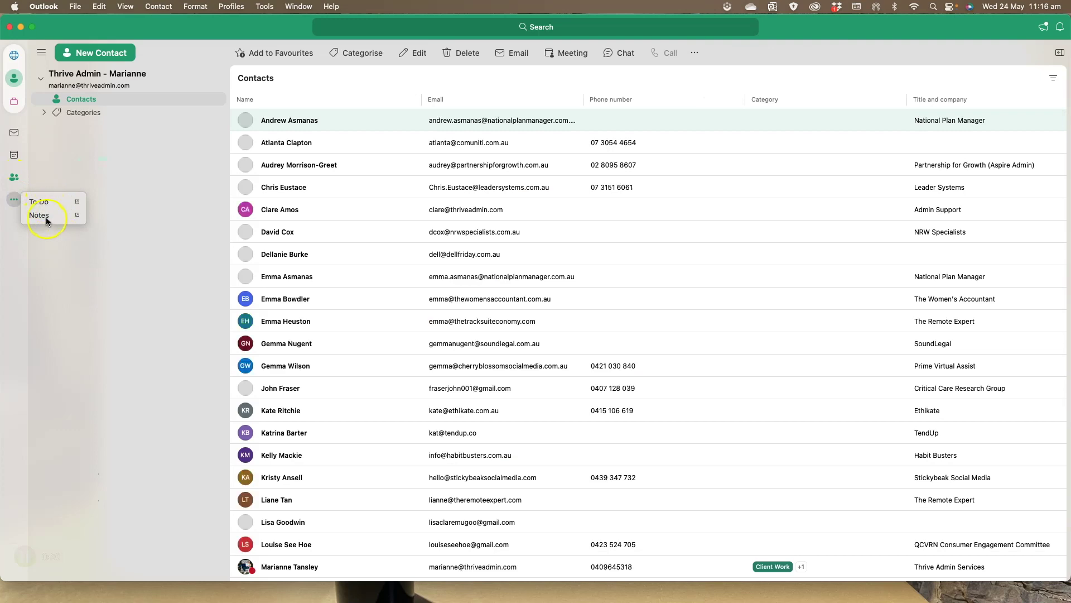
{"action": "left_click", "coordinate": [16, 134]}
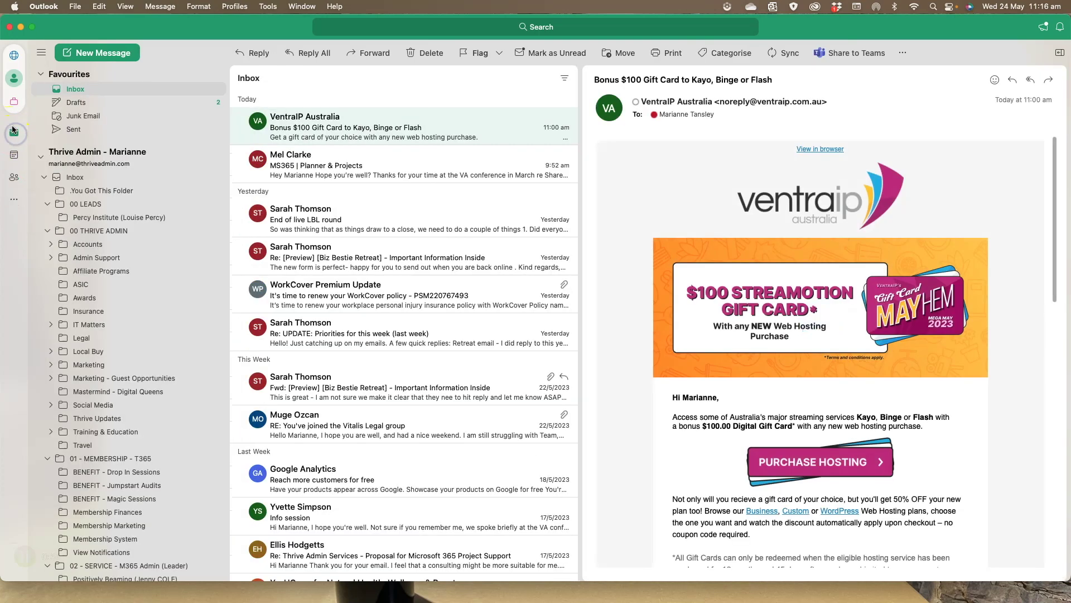
Star Accounts and Marketing in the folder pane to add them to Favourites
{"action": "left_click", "coordinate": [68, 127]}
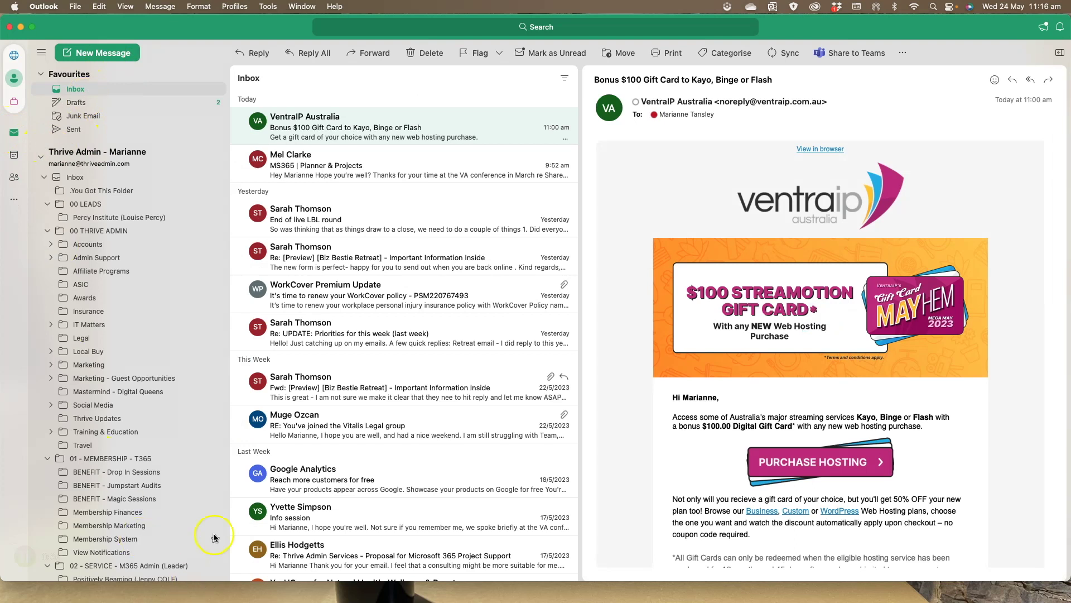
{"action": "left_click", "coordinate": [192, 219]}
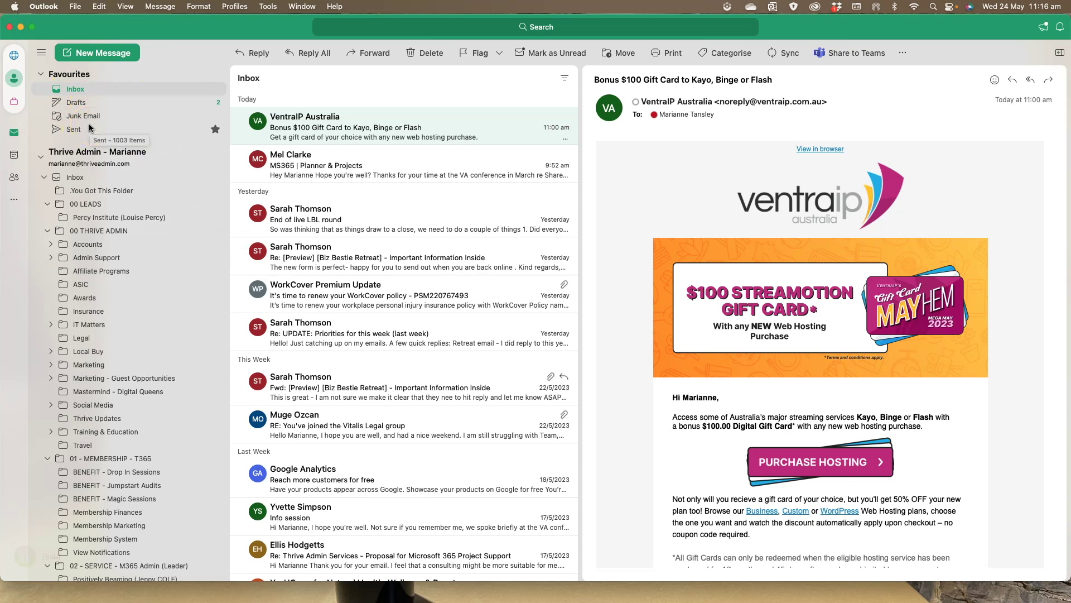
{"action": "left_click", "coordinate": [116, 264]}
{"action": "scroll", "coordinate": [89, 420], "scroll_direction": "down", "scroll_amount": 10}
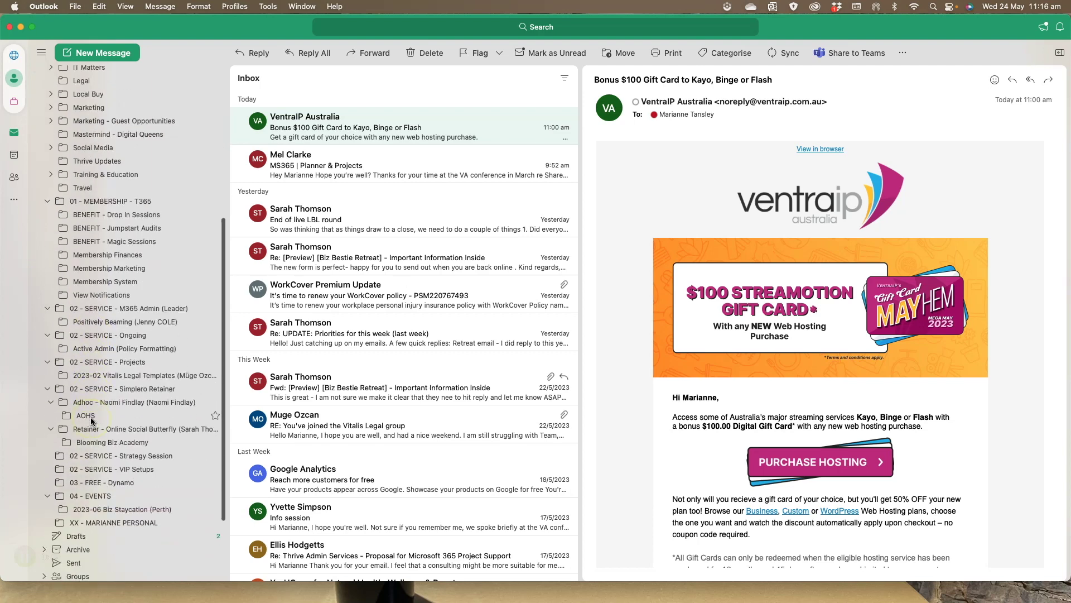
{"action": "scroll", "coordinate": [90, 420], "scroll_direction": "up", "scroll_amount": 15}
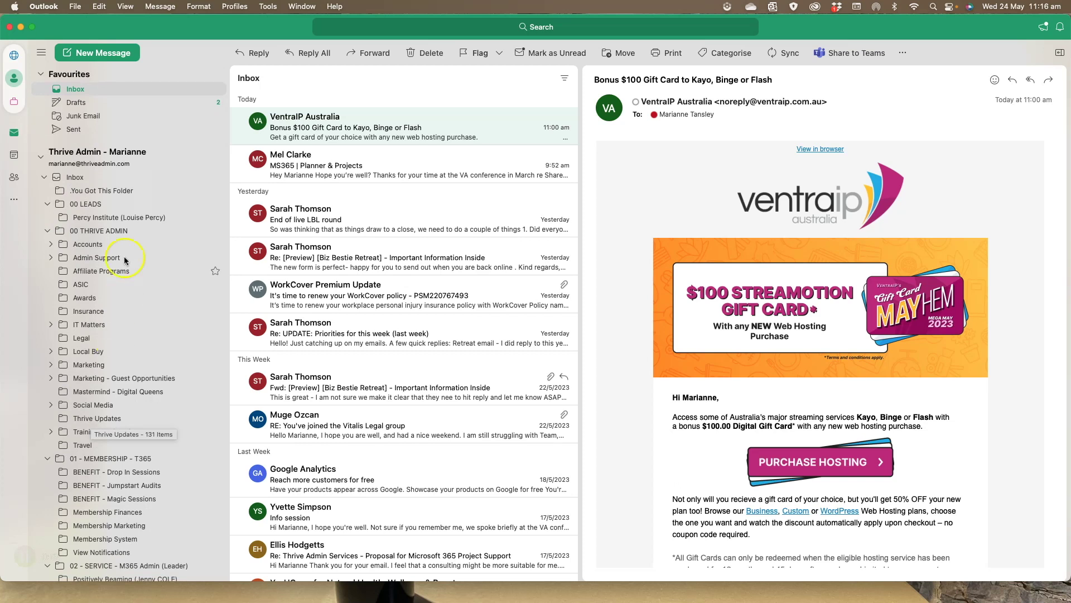
{"action": "left_click", "coordinate": [103, 184]}
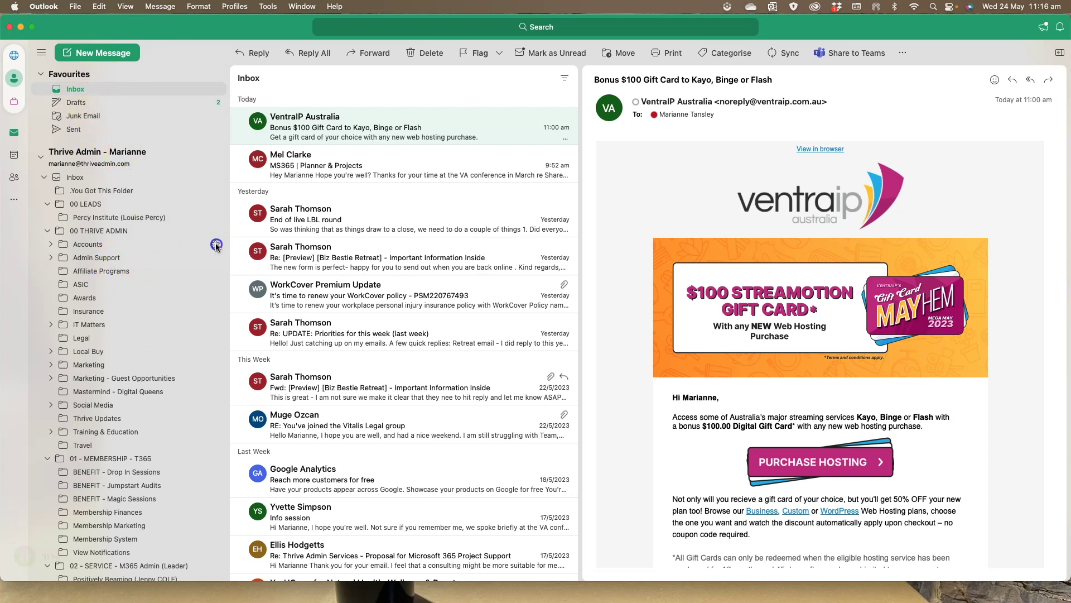
Add Retainer - Online Social Butterfly to Favourites and collapse the Thrive Admin folder tree
{"action": "scroll", "coordinate": [215, 248], "scroll_direction": "down", "scroll_amount": 4}
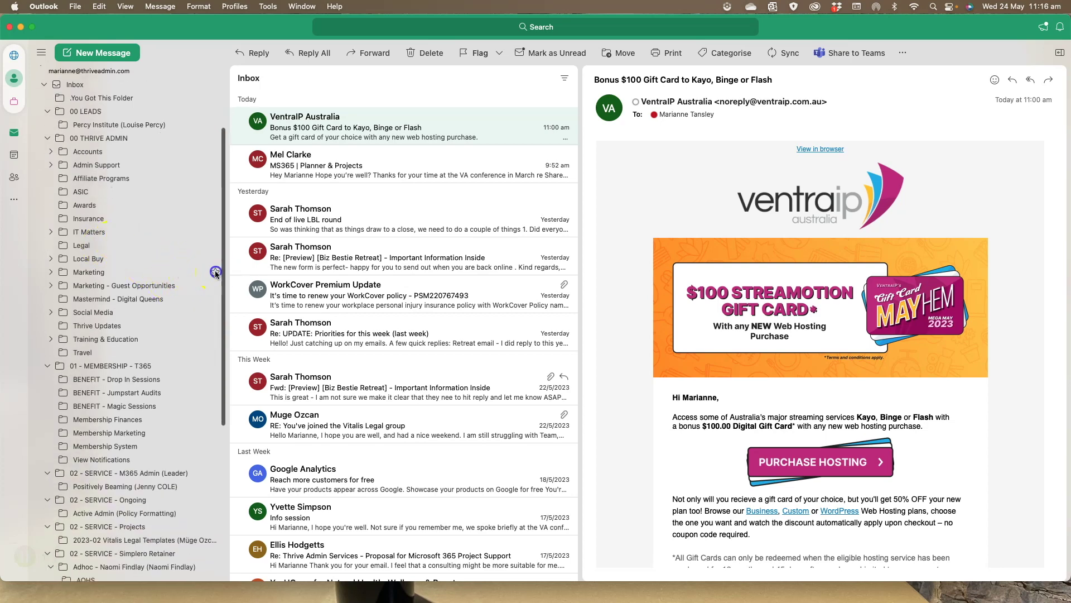
{"action": "scroll", "coordinate": [177, 364], "scroll_direction": "down", "scroll_amount": 8}
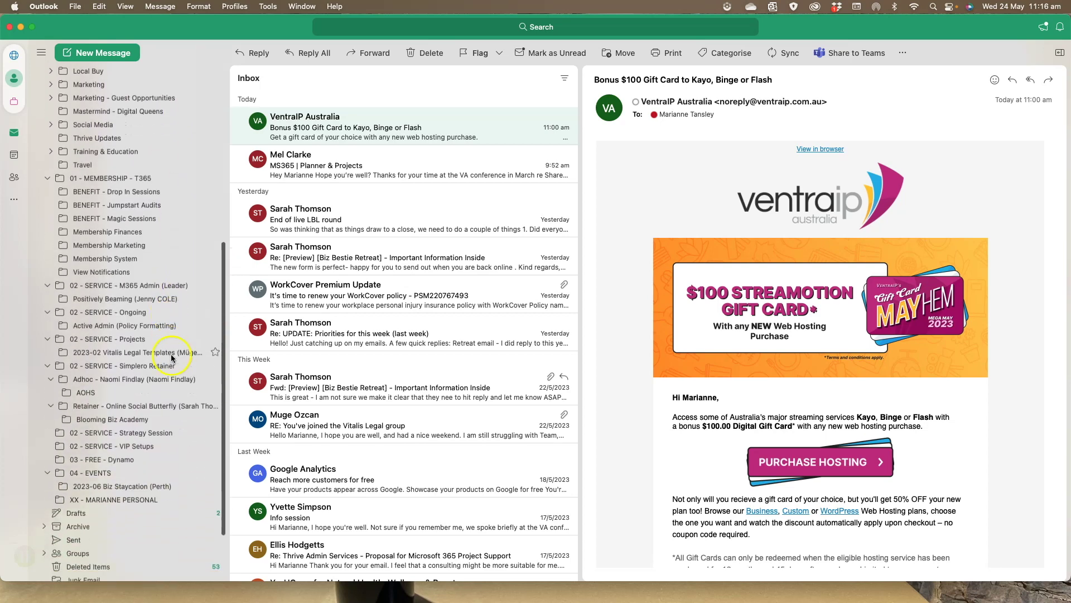
{"action": "scroll", "coordinate": [171, 358], "scroll_direction": "down", "scroll_amount": 2}
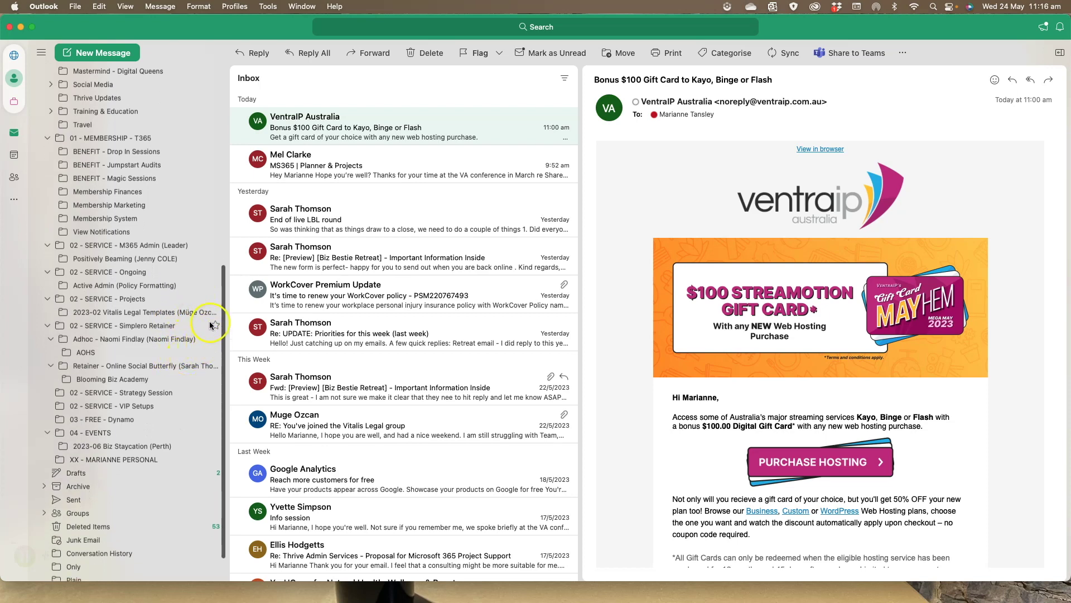
{"action": "left_click", "coordinate": [215, 365]}
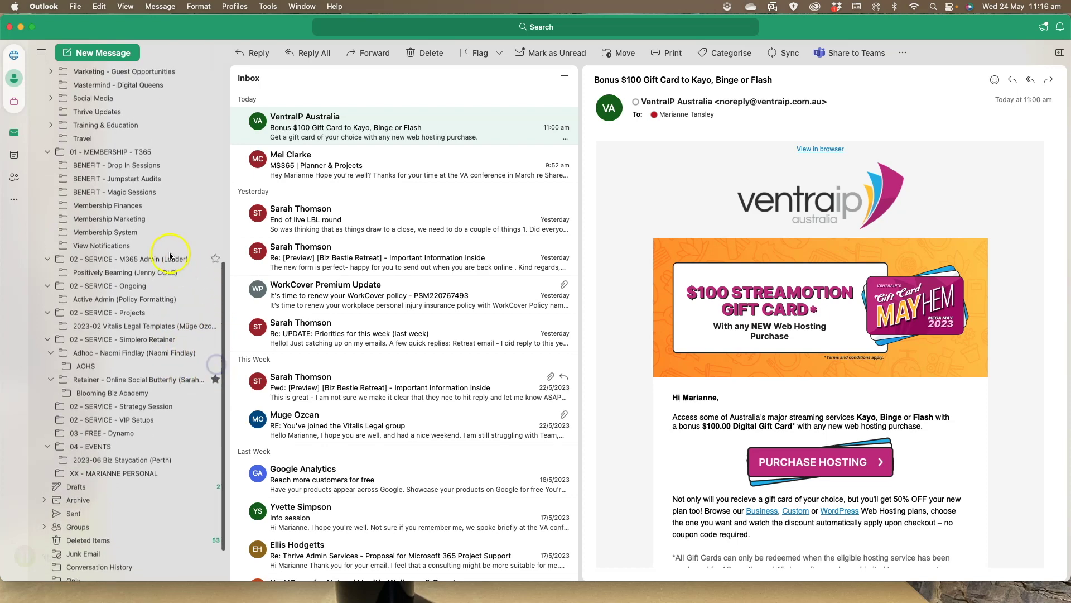
{"action": "scroll", "coordinate": [170, 256], "scroll_direction": "up", "scroll_amount": 10}
{"action": "left_click", "coordinate": [41, 196]}
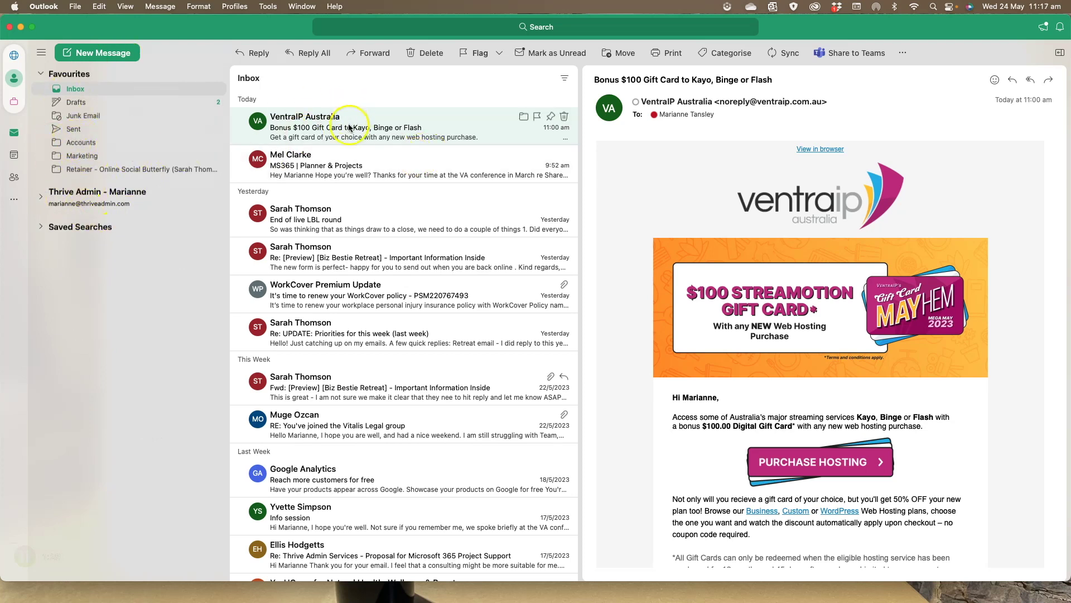
Remove Marketing, Retainer - Online Social Butterfly and Accounts from Favourites
{"action": "mouse_move", "coordinate": [350, 128]}
{"action": "left_mouse_down"}
{"action": "mouse_move", "coordinate": [139, 167]}
{"action": "mouse_move", "coordinate": [126, 155]}
{"action": "mouse_move", "coordinate": [336, 129]}
{"action": "left_mouse_up"}
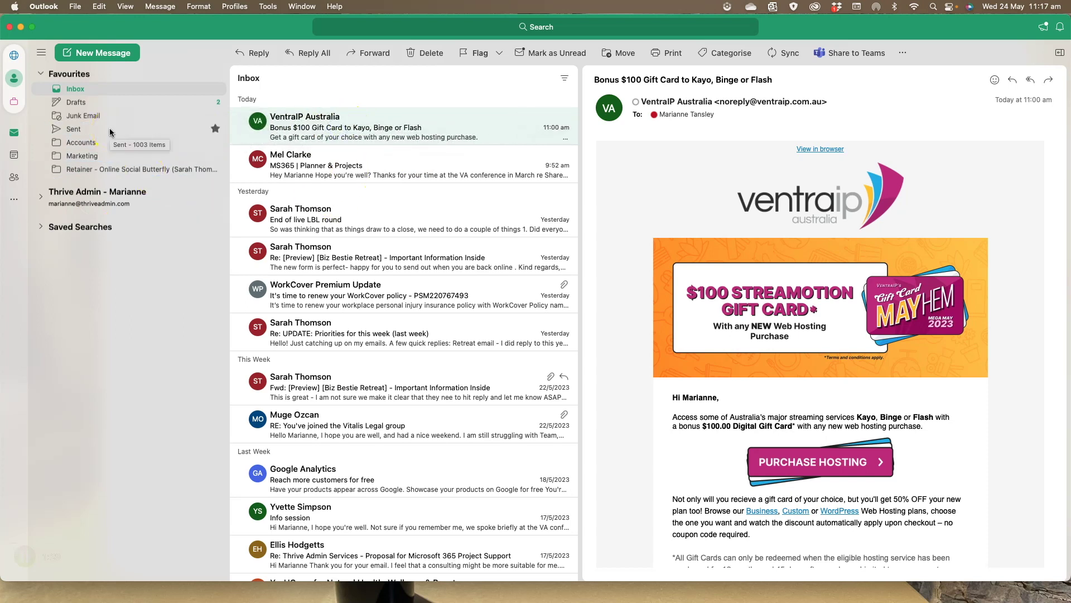
{"action": "left_click", "coordinate": [112, 157]}
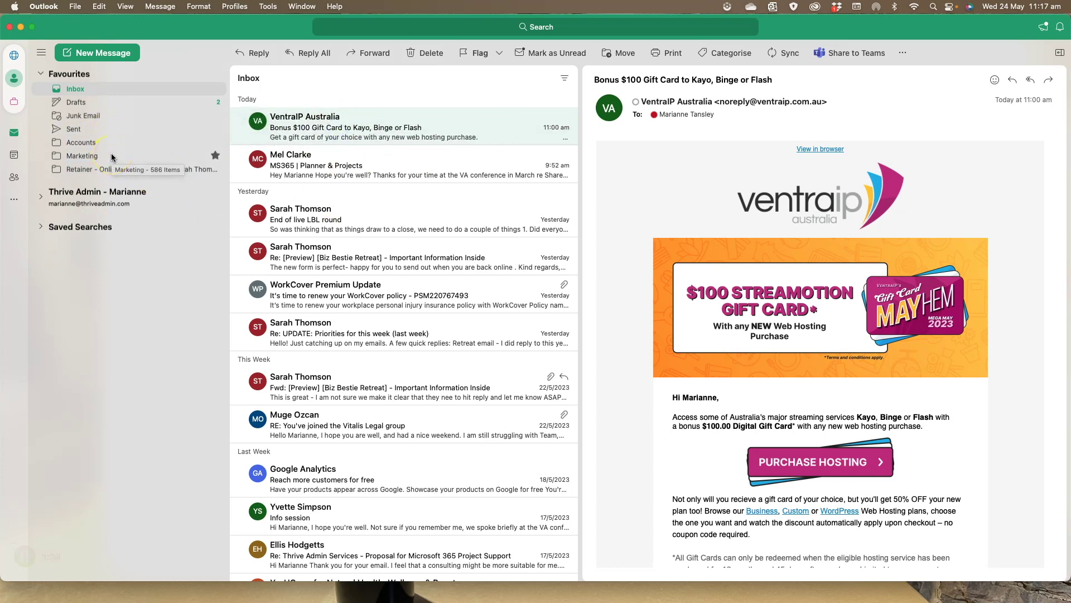
{"action": "left_click", "coordinate": [216, 156]}
{"action": "left_click", "coordinate": [216, 156]}
{"action": "left_click", "coordinate": [217, 144]}
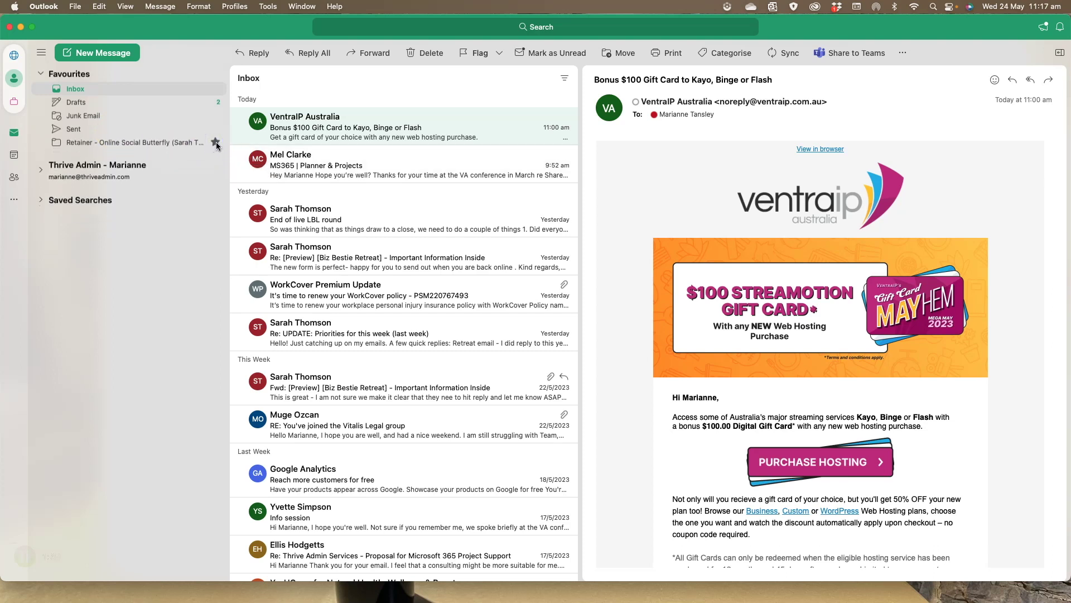
Toggle the Thrive Admin folder tree and check the Move folder list without moving the email
{"action": "left_click", "coordinate": [40, 157]}
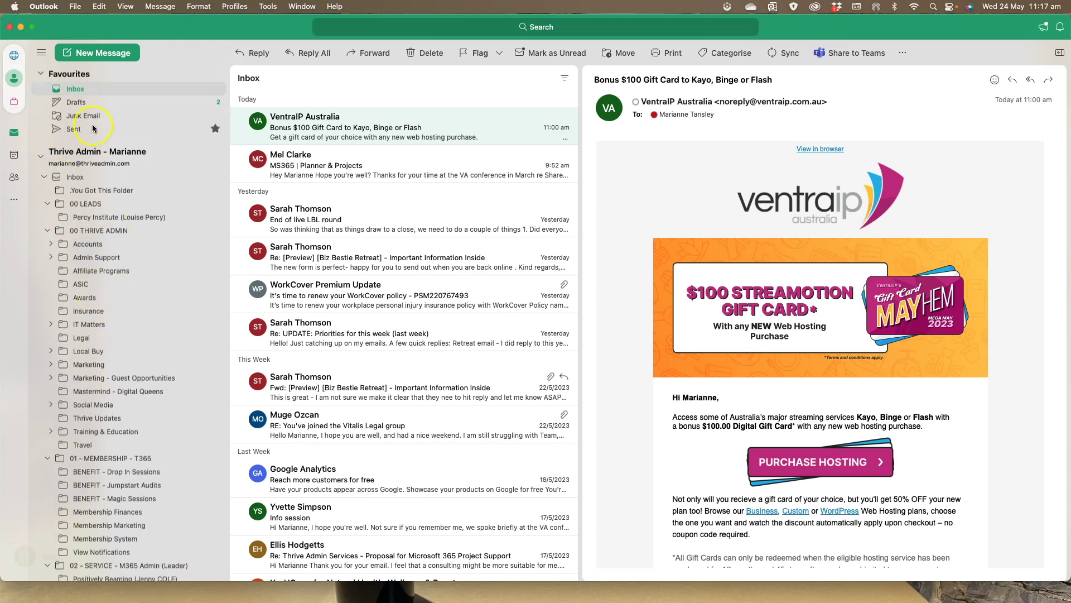
{"action": "left_click", "coordinate": [40, 157]}
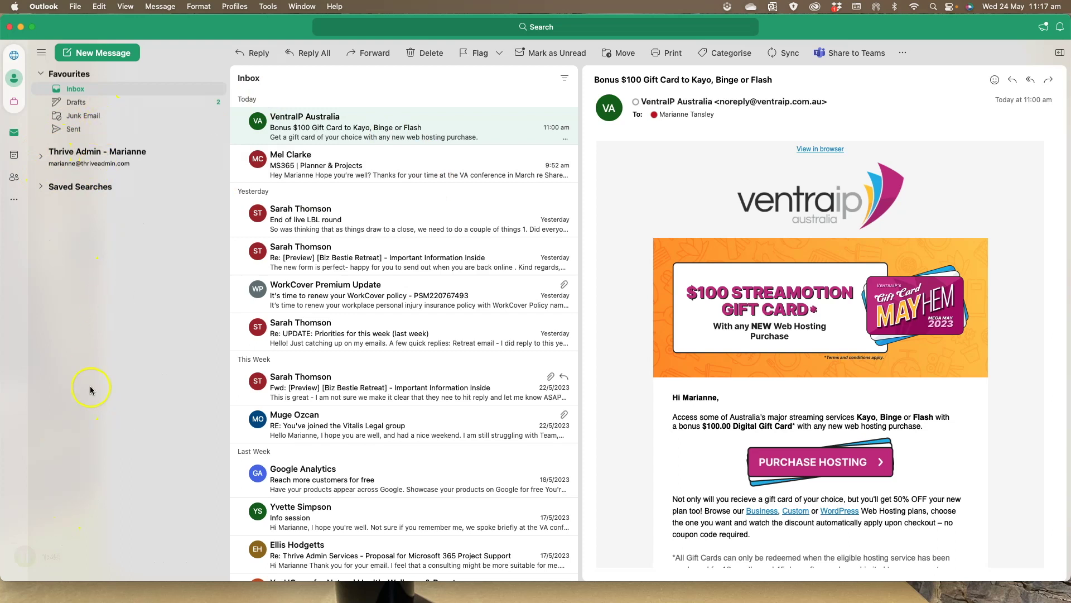
{"action": "left_click", "coordinate": [619, 52]}
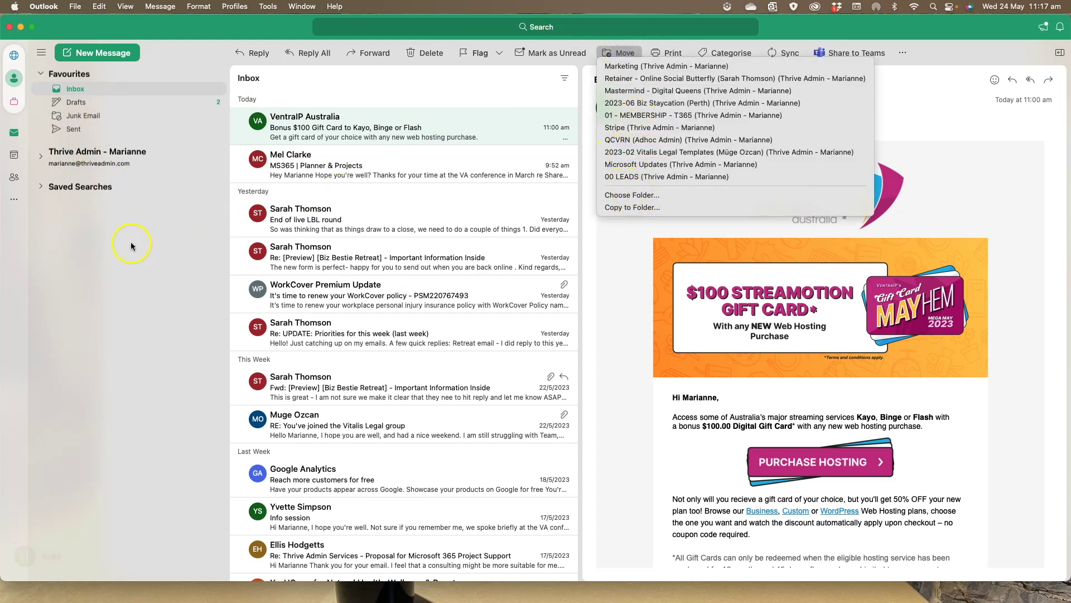
{"action": "left_click", "coordinate": [41, 159]}
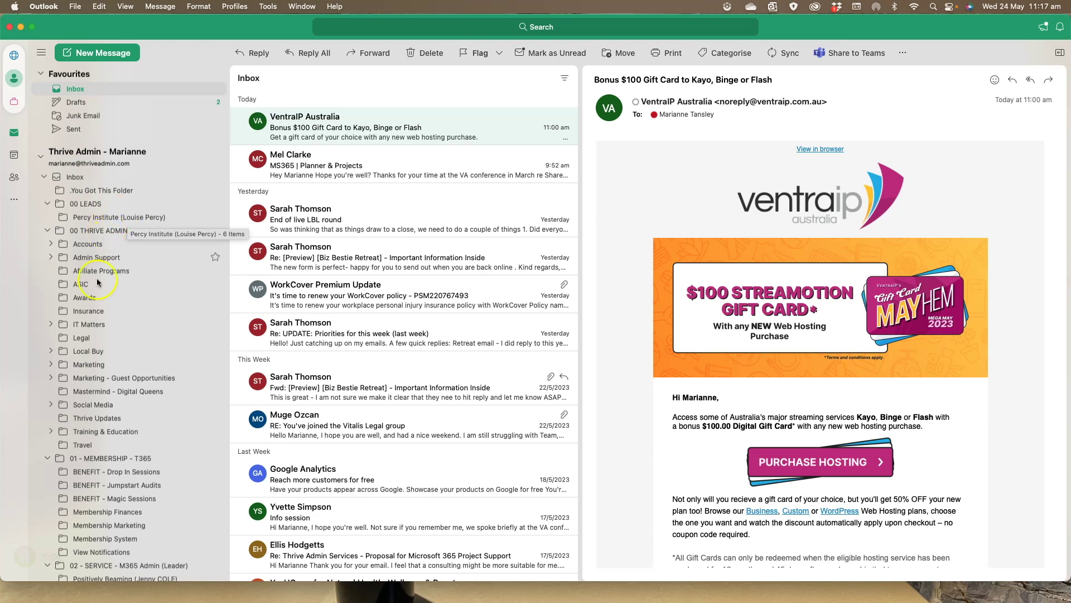
Collapse 00 LEADS, 00 THRIVE ADMIN, 01 - MEMBERSHIP - T365 and the four 02 - SERVICE folders
{"action": "scroll", "coordinate": [78, 234], "scroll_direction": "down", "scroll_amount": 1}
{"action": "left_click", "coordinate": [44, 147]}
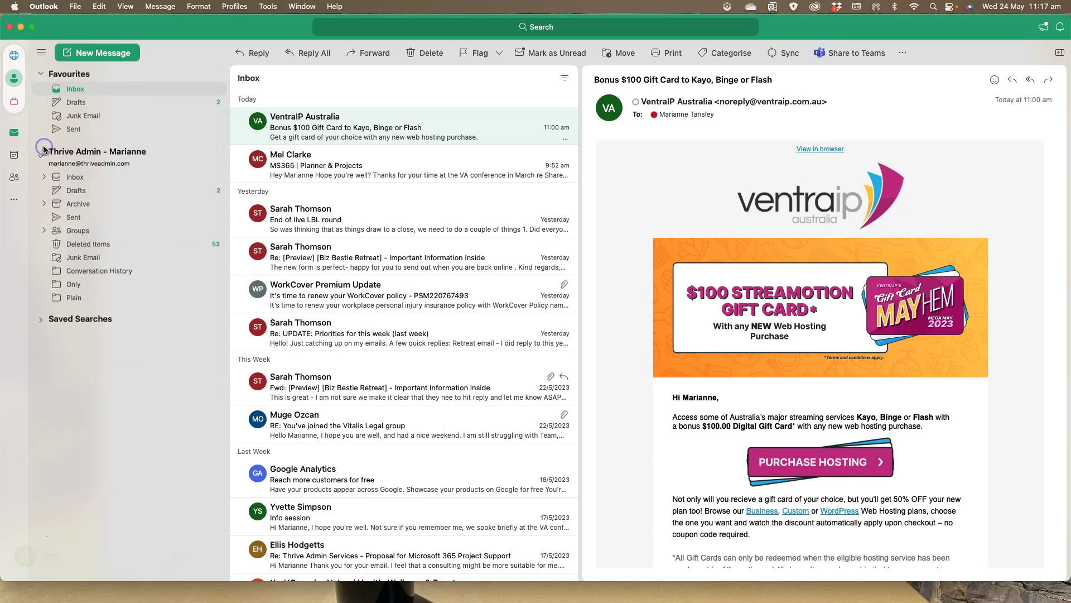
{"action": "left_click", "coordinate": [44, 177]}
{"action": "left_click", "coordinate": [47, 204]}
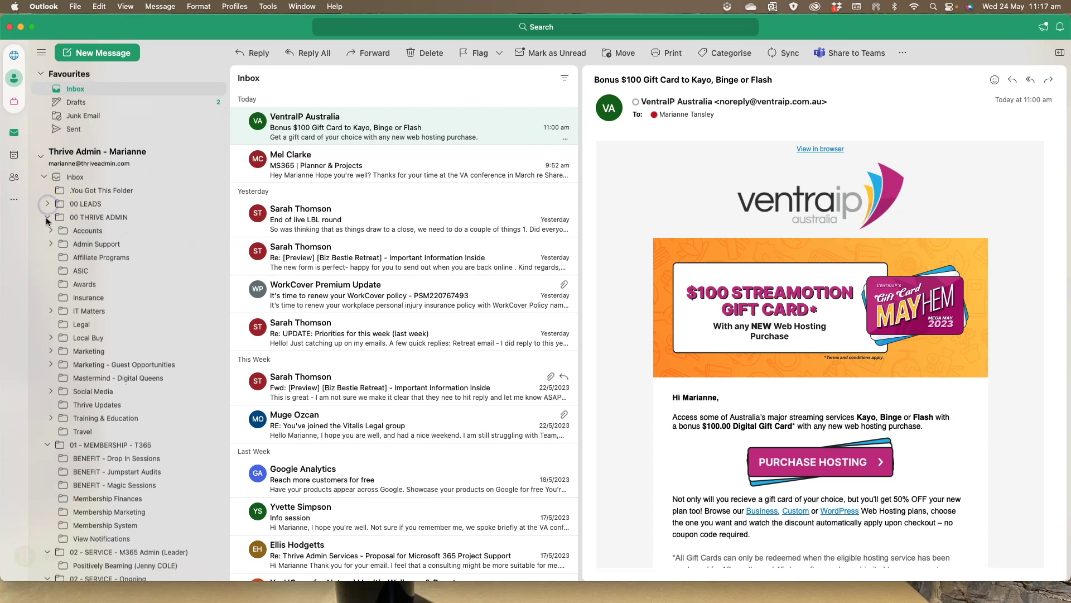
{"action": "left_click", "coordinate": [47, 217]}
{"action": "left_click", "coordinate": [48, 229]}
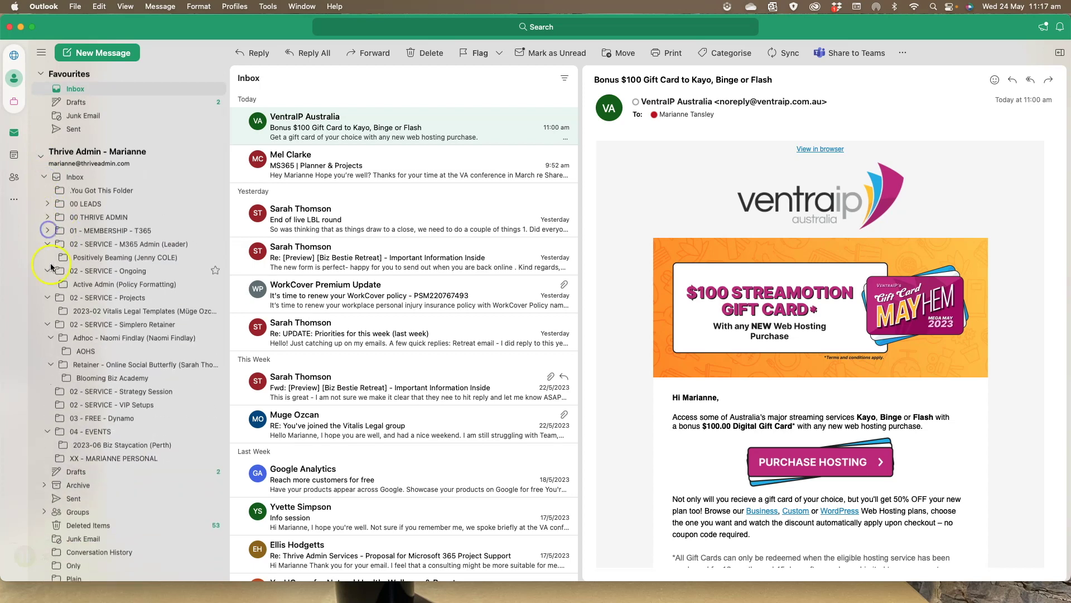
{"action": "left_click", "coordinate": [48, 244]}
{"action": "left_click", "coordinate": [47, 258]}
{"action": "left_click", "coordinate": [48, 270]}
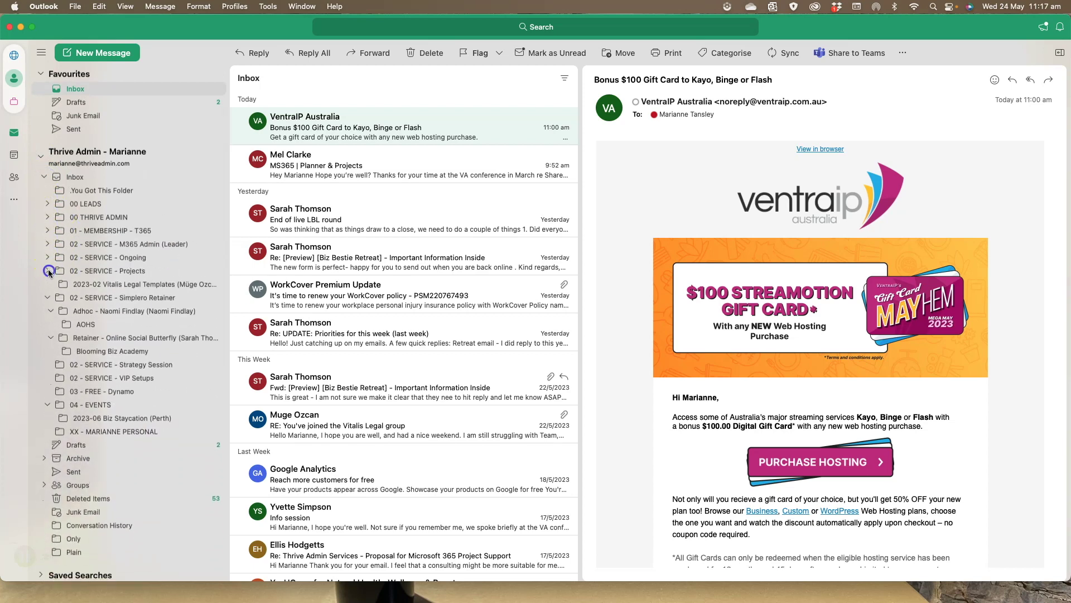
{"action": "left_click", "coordinate": [48, 284]}
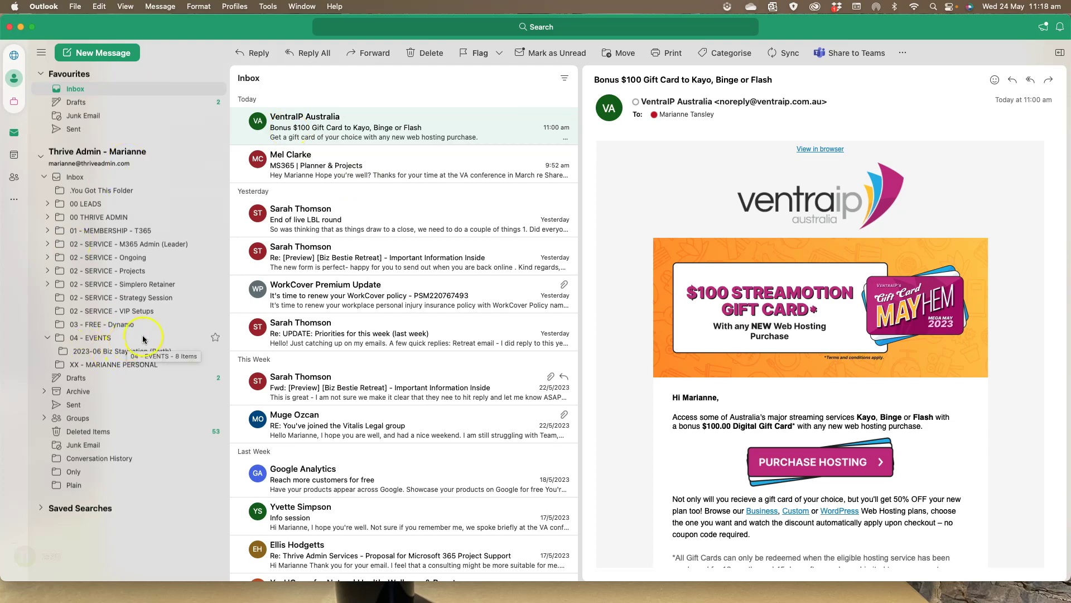
{"action": "scroll", "coordinate": [334, 184], "scroll_direction": "down", "scroll_amount": 5}
{"action": "scroll", "coordinate": [346, 362], "scroll_direction": "up", "scroll_amount": 4}
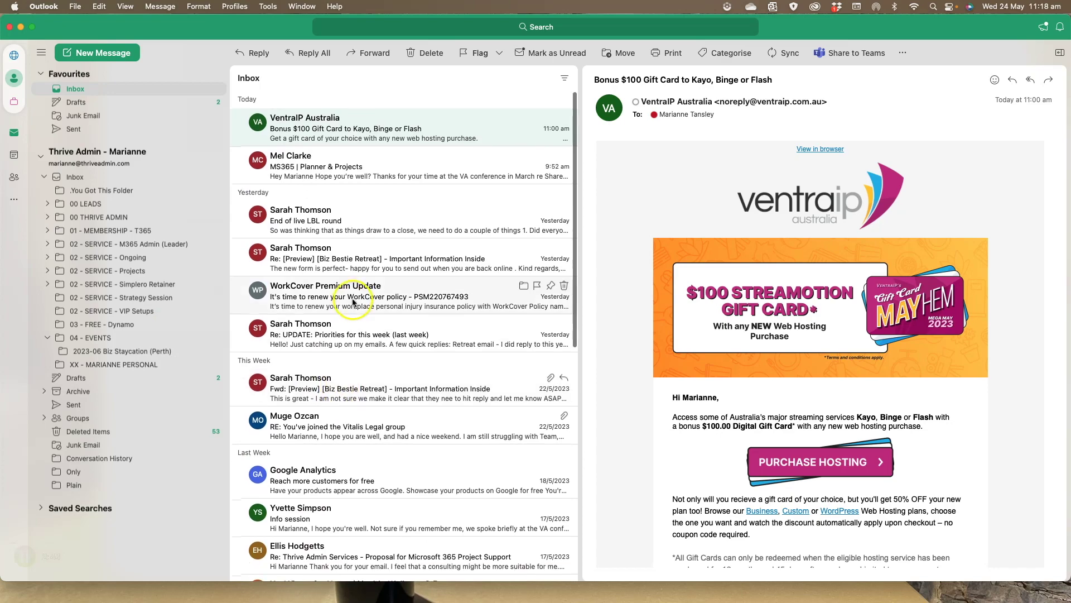
{"action": "scroll", "coordinate": [358, 267], "scroll_direction": "down", "scroll_amount": 15}
{"action": "scroll", "coordinate": [359, 246], "scroll_direction": "up", "scroll_amount": 10}
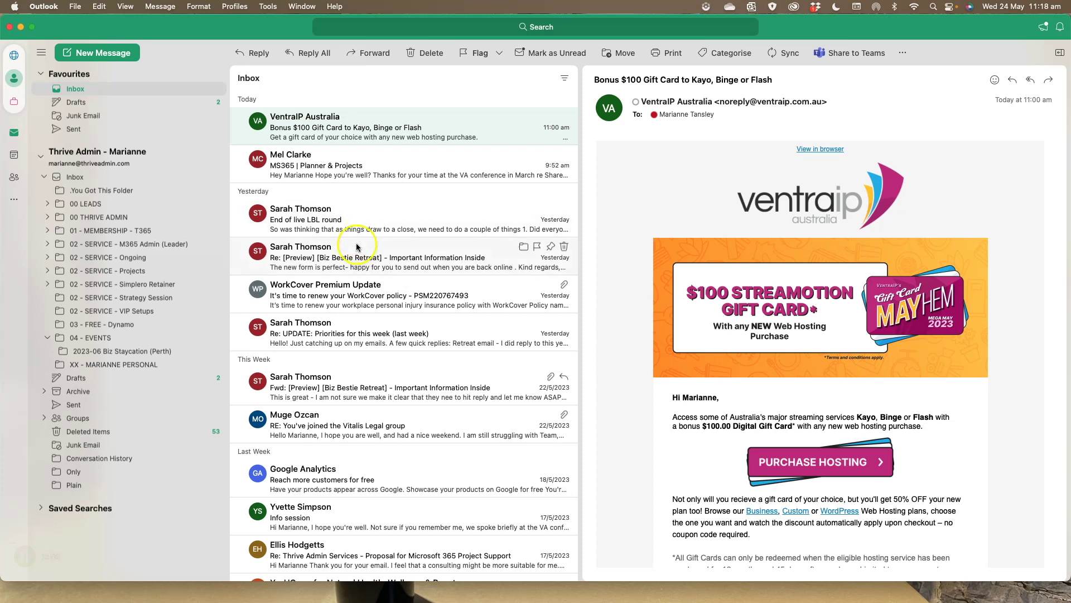
{"action": "left_click", "coordinate": [319, 132]}
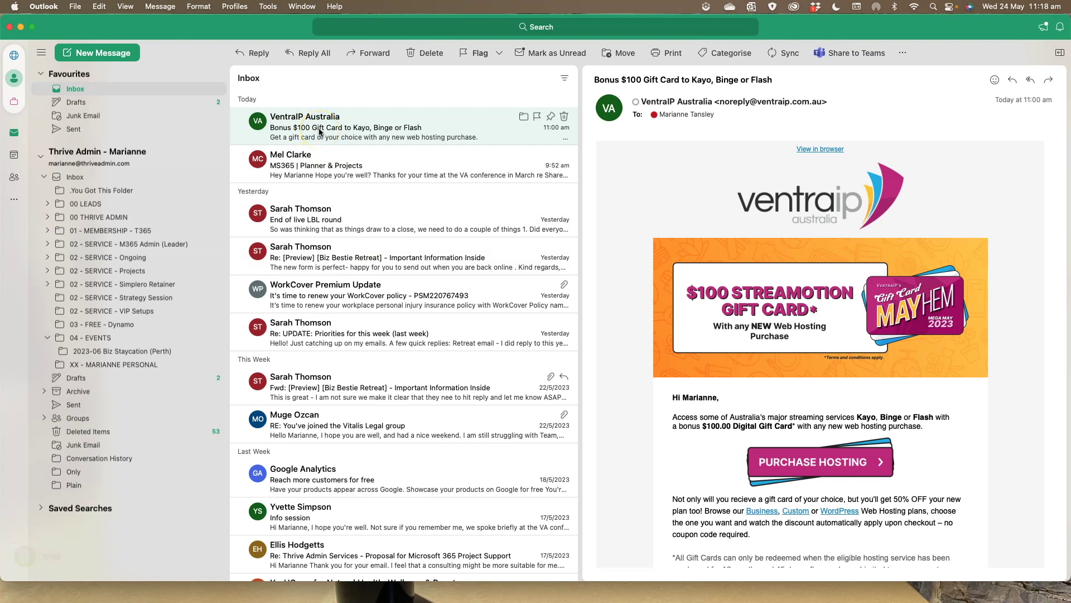
{"action": "left_click", "coordinate": [296, 120]}
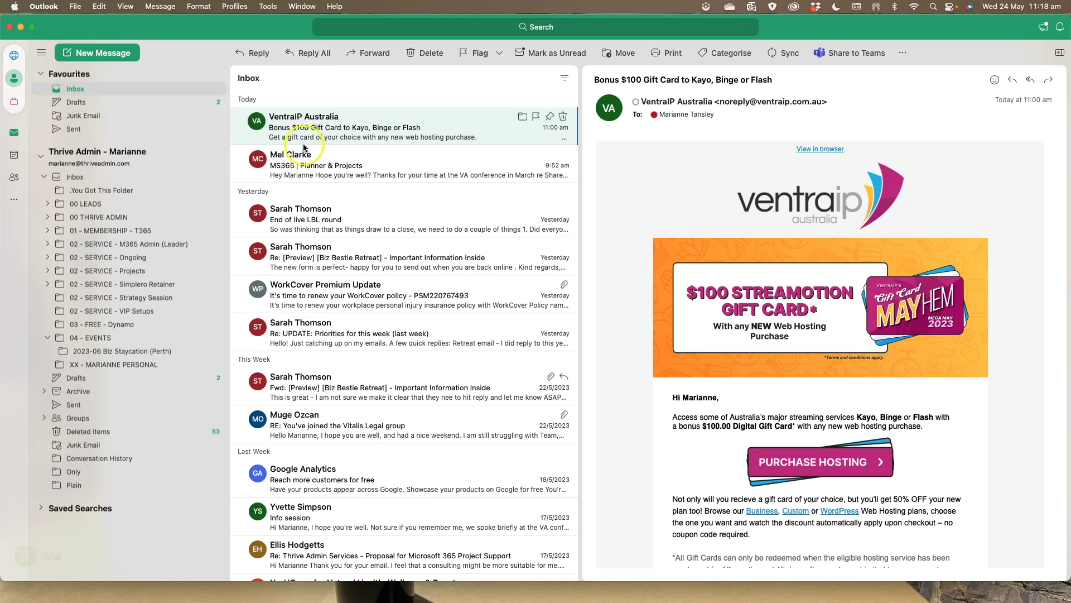
{"action": "left_click", "coordinate": [281, 128]}
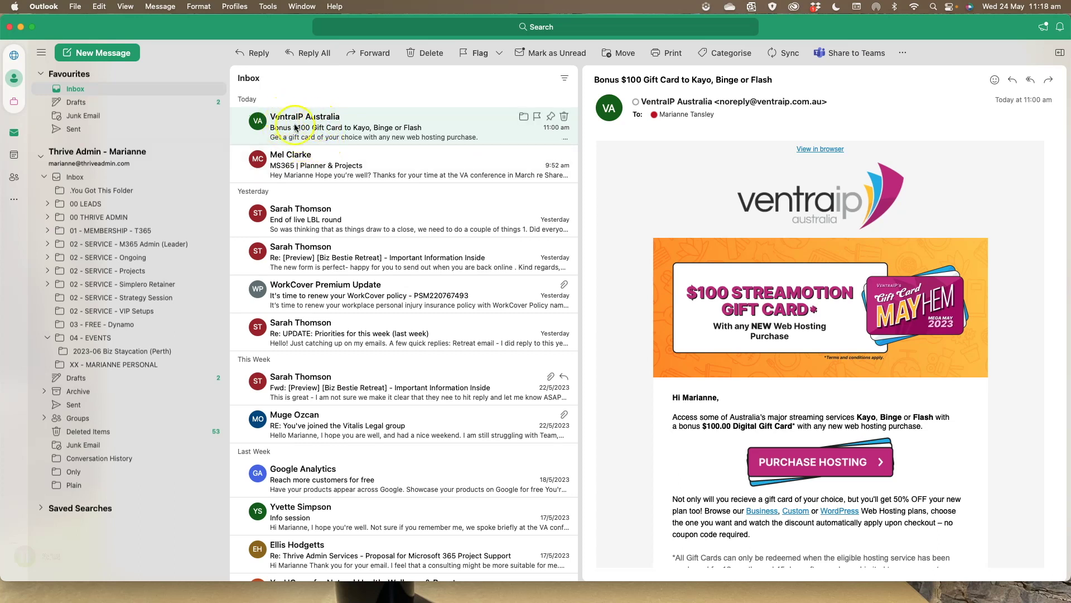
{"action": "scroll", "coordinate": [305, 143], "scroll_direction": "up", "scroll_amount": 1}
{"action": "left_click_drag", "start_coordinate": [580, 132], "coordinate": [628, 151]}
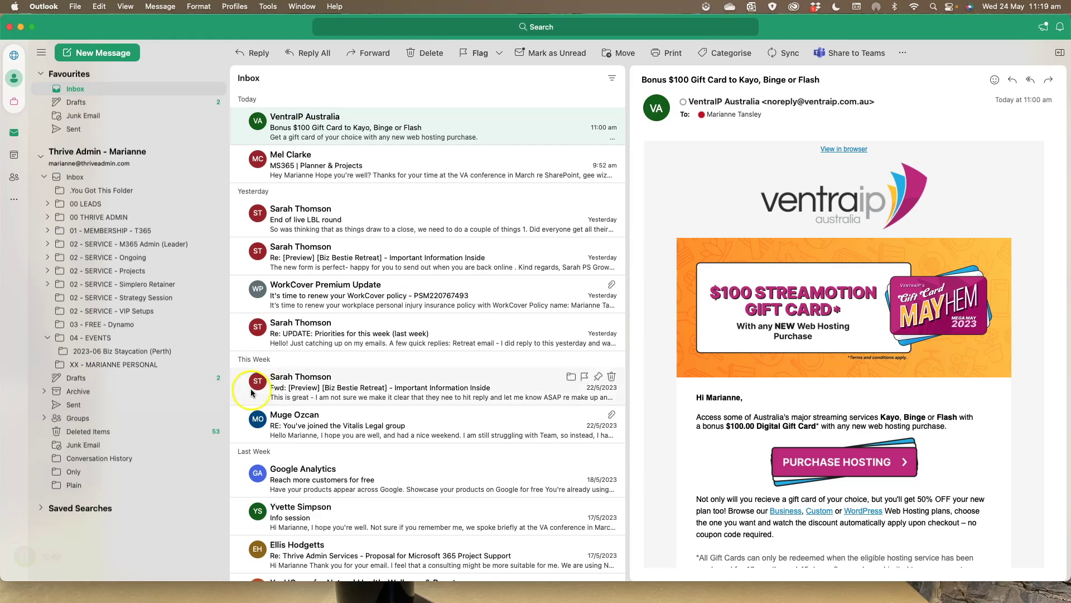
{"action": "scroll", "coordinate": [262, 446], "scroll_direction": "down", "scroll_amount": 10}
{"action": "scroll", "coordinate": [278, 515], "scroll_direction": "up", "scroll_amount": 10}
{"action": "scroll", "coordinate": [285, 385], "scroll_direction": "up", "scroll_amount": 2}
{"action": "left_click", "coordinate": [415, 113]}
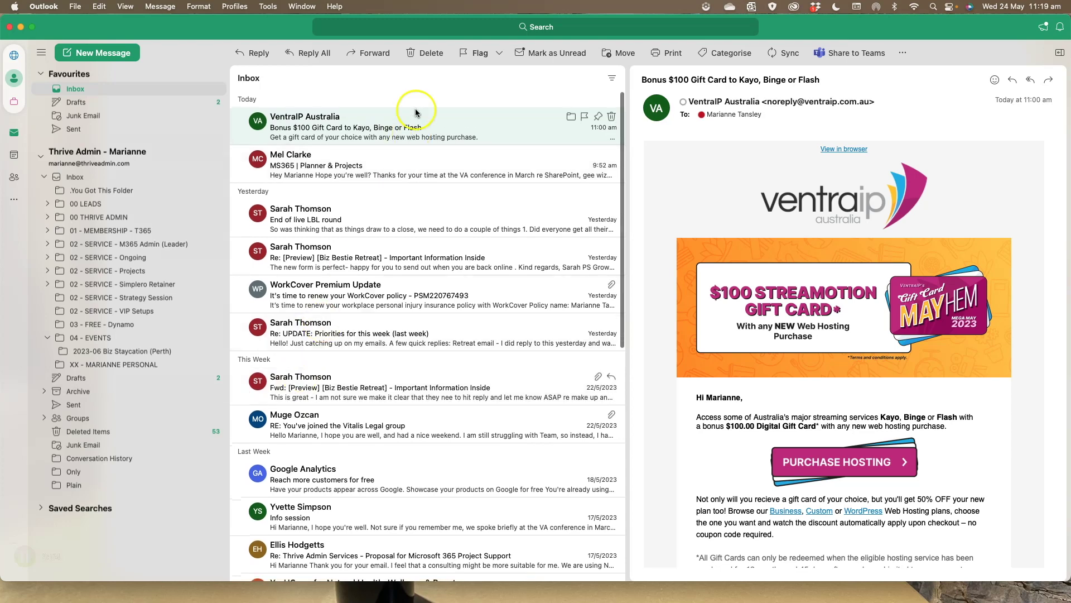
Flag, complete and clear the flag on the VentraIP email, then pin it to the top
{"action": "left_click", "coordinate": [571, 117]}
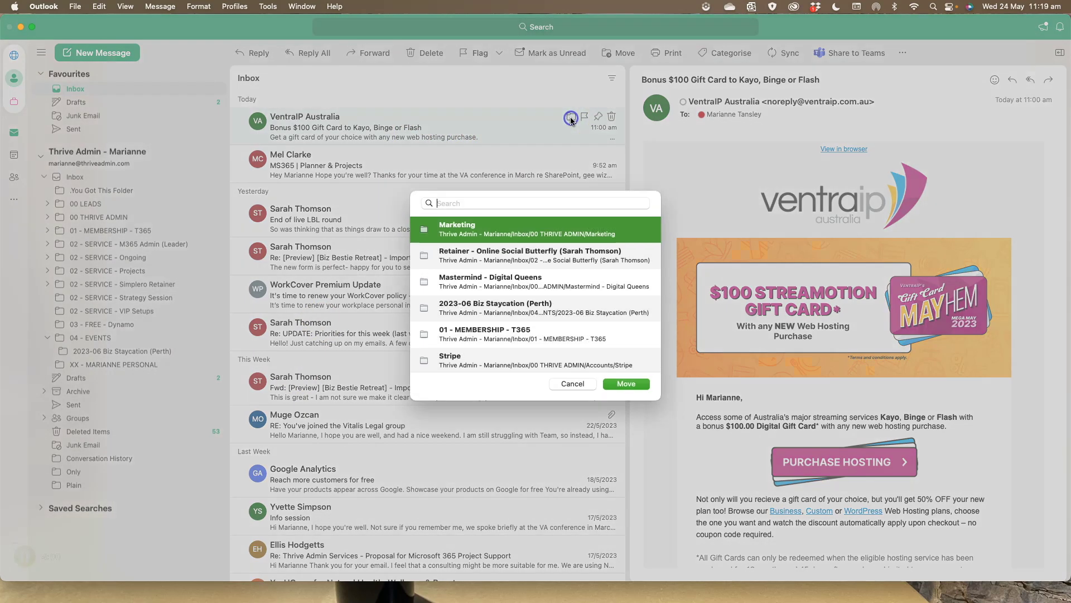
{"action": "left_click", "coordinate": [581, 387]}
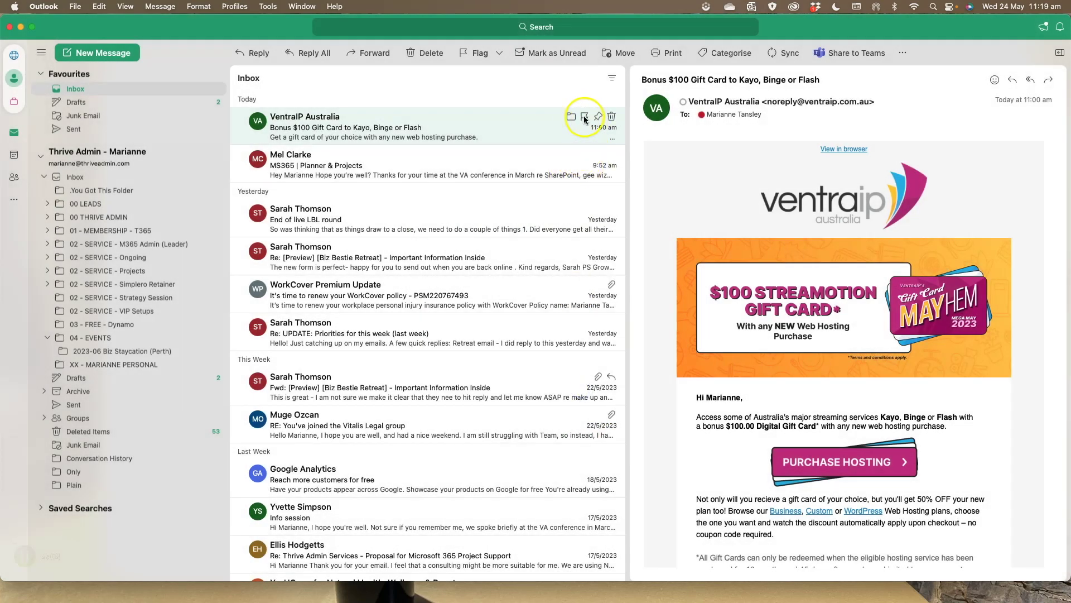
{"action": "left_click", "coordinate": [584, 117]}
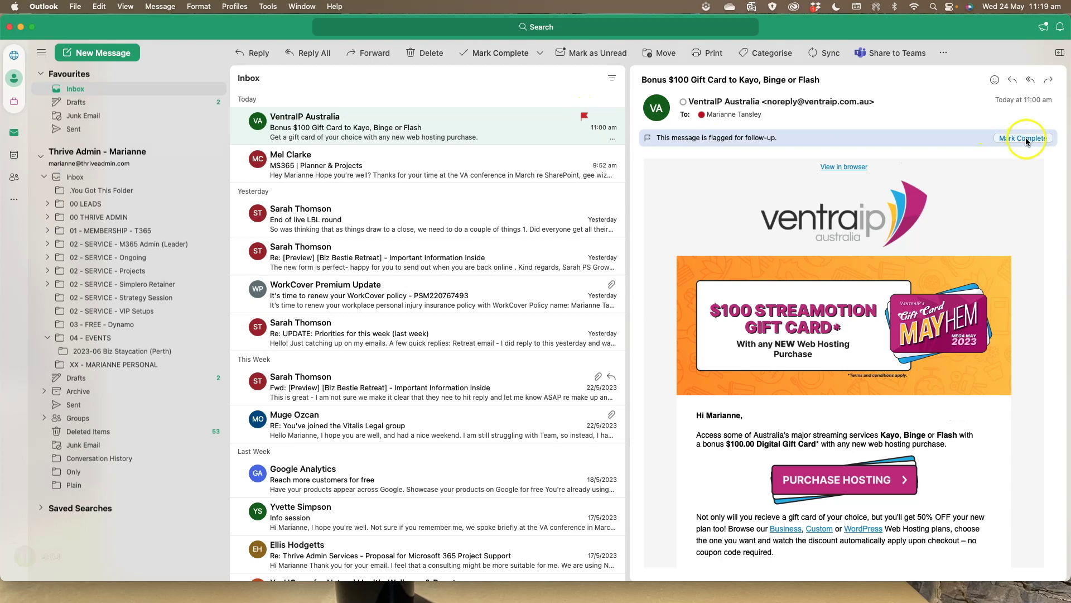
{"action": "left_click", "coordinate": [584, 117]}
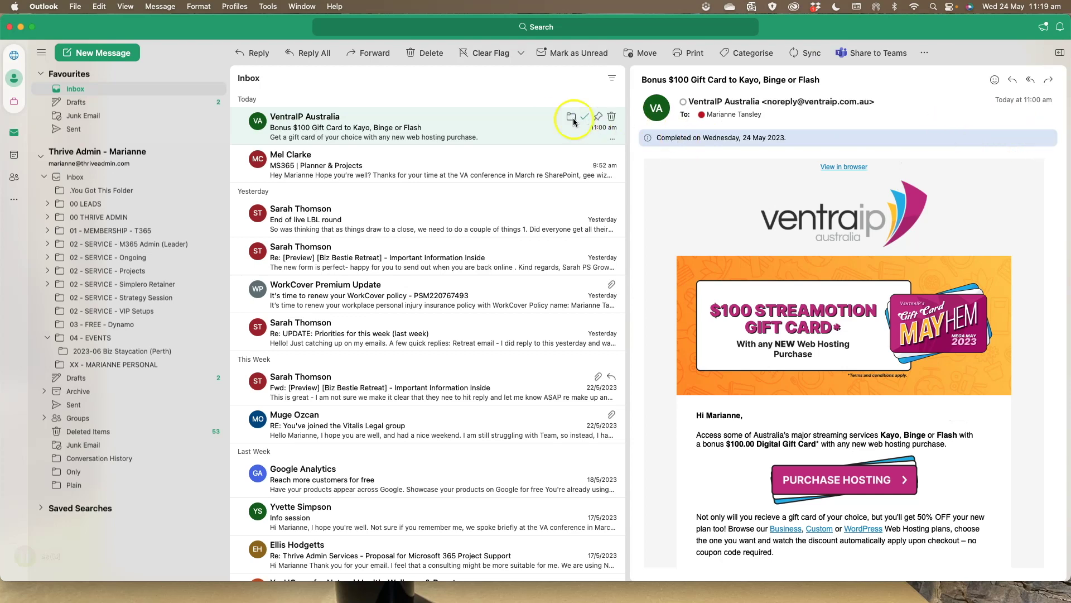
{"action": "left_click", "coordinate": [584, 118]}
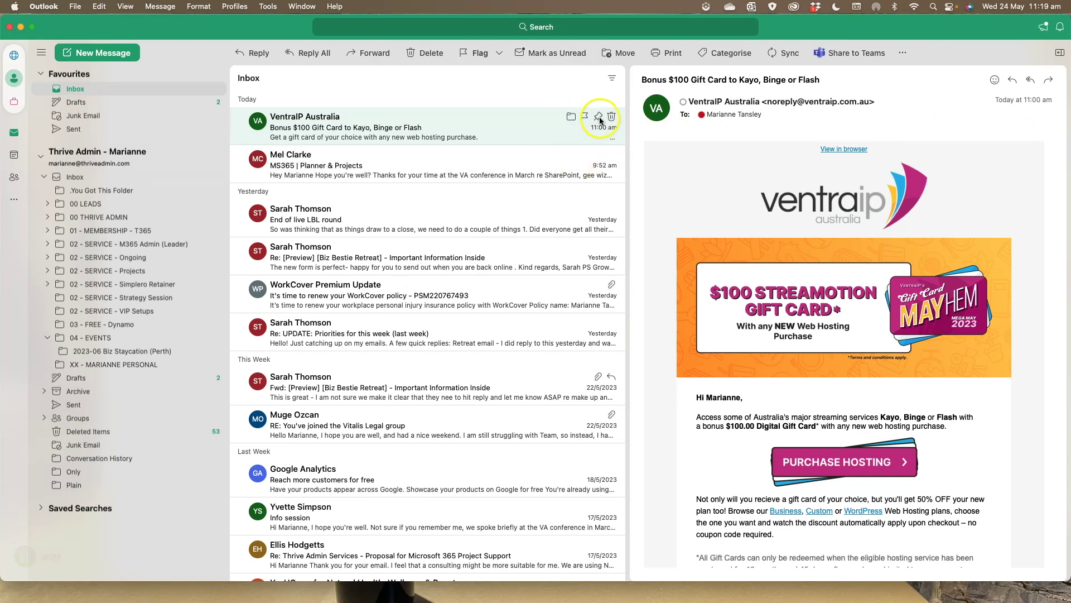
{"action": "left_click", "coordinate": [598, 117]}
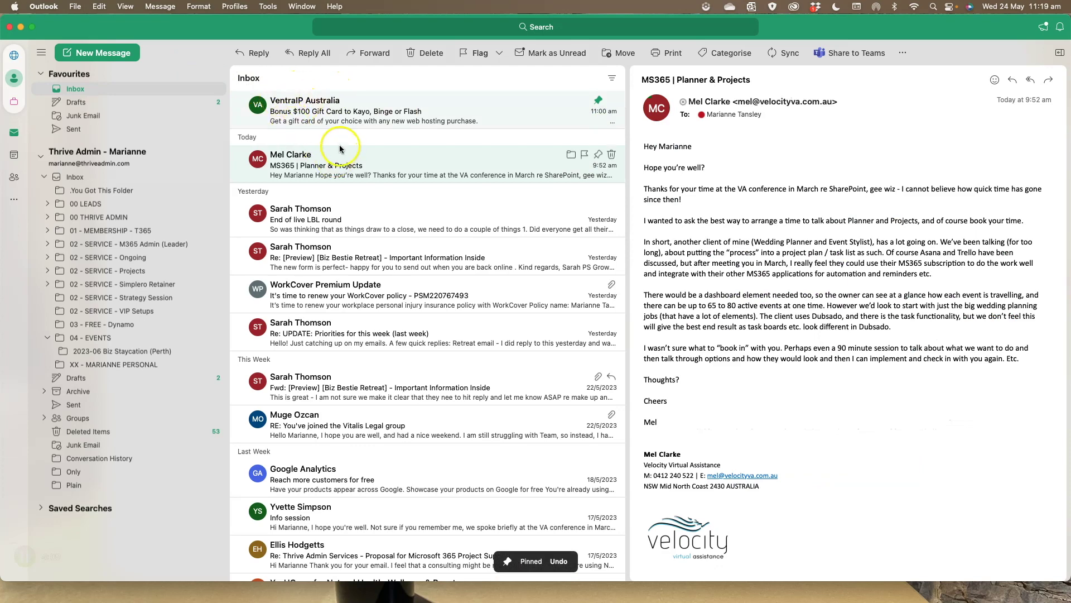
Unpin the VentraIP gift card email, open it for reading and start a reply
{"action": "left_click", "coordinate": [599, 104]}
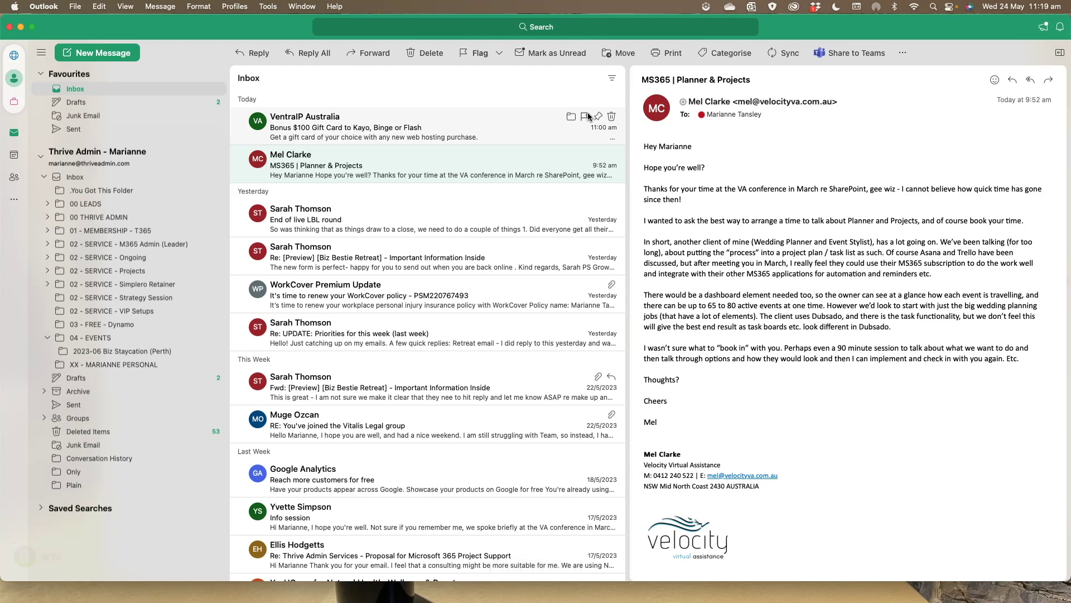
{"action": "left_click", "coordinate": [611, 139]}
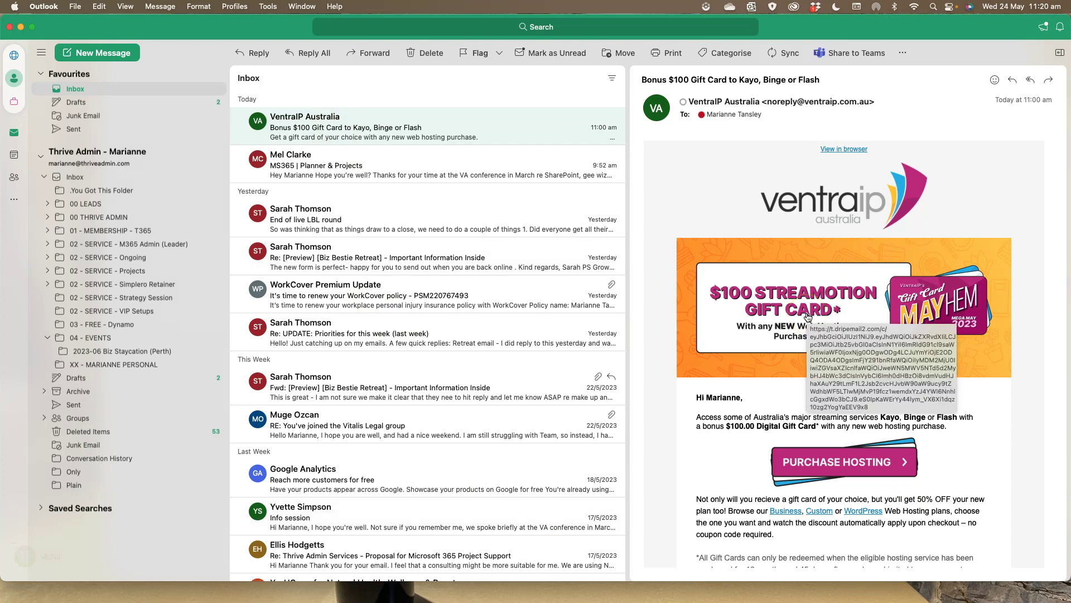
{"action": "left_click", "coordinate": [720, 159]}
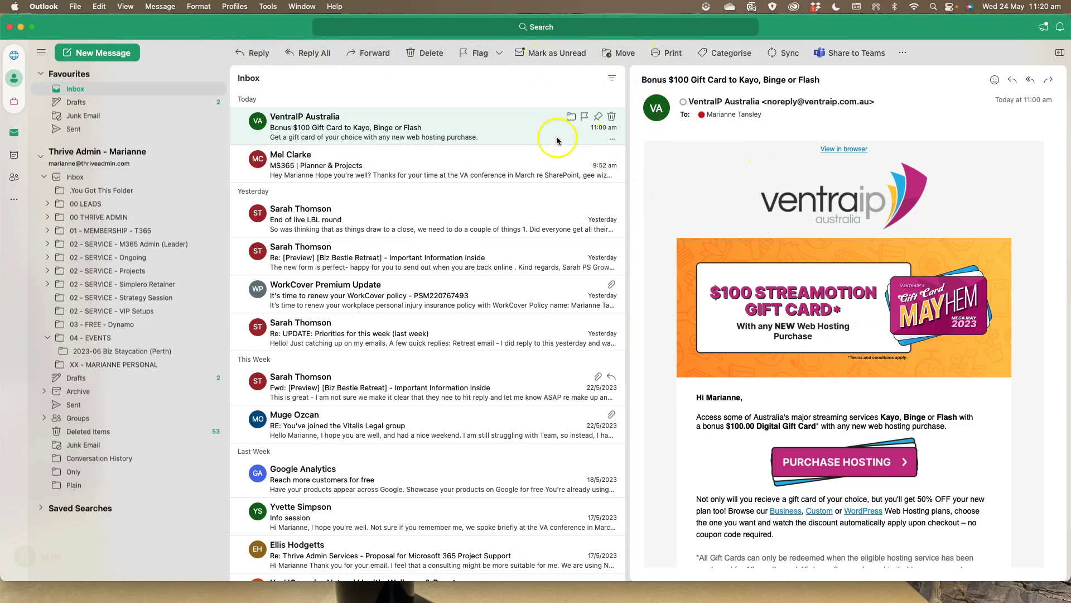
{"action": "left_click", "coordinate": [247, 52]}
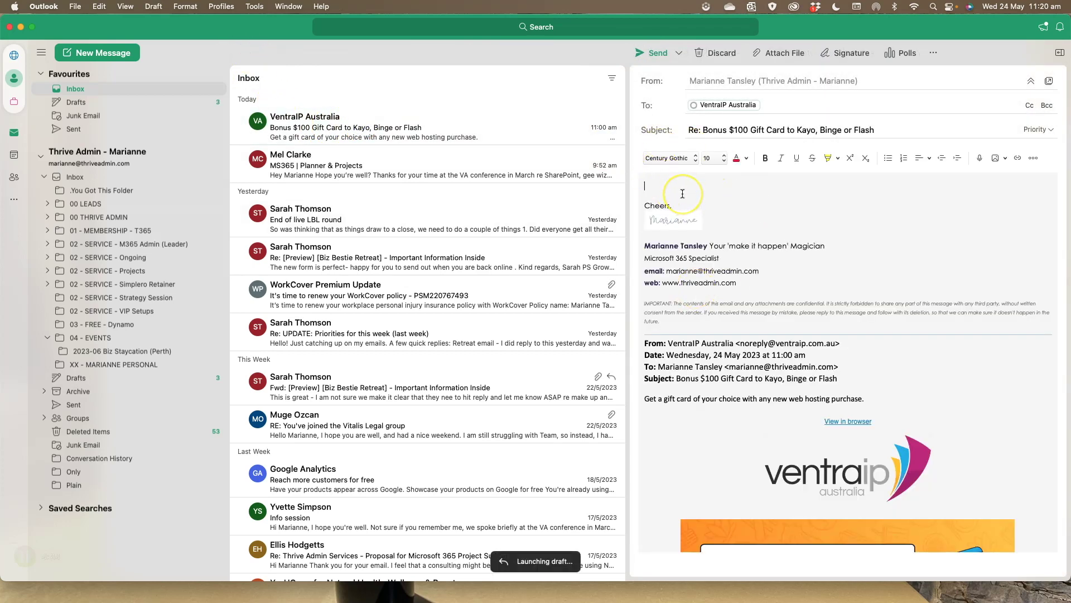
{"action": "left_click", "coordinate": [658, 62]}
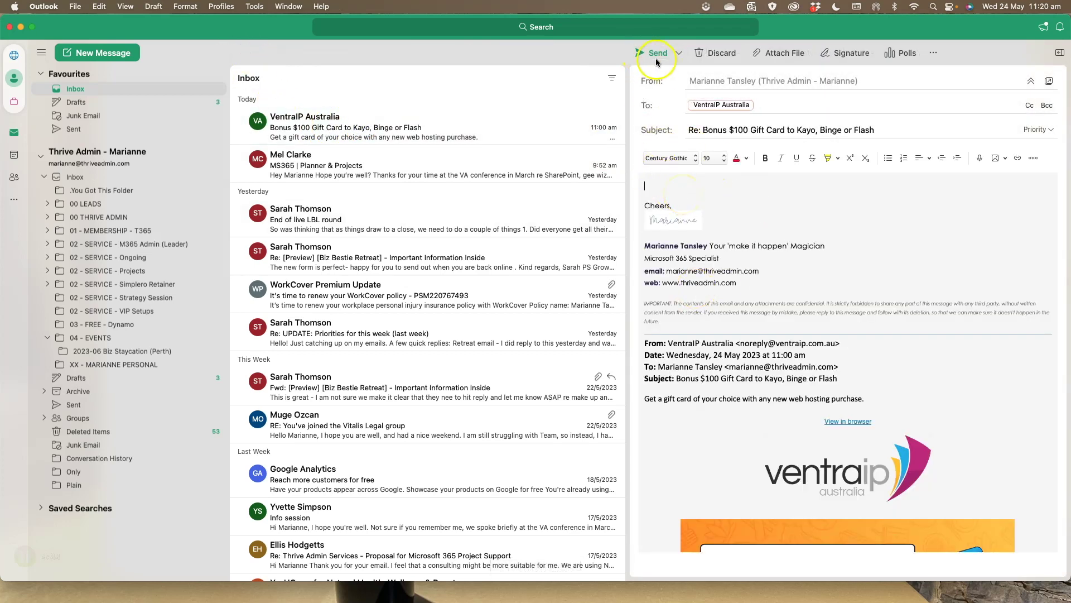
{"action": "left_click", "coordinate": [716, 57]}
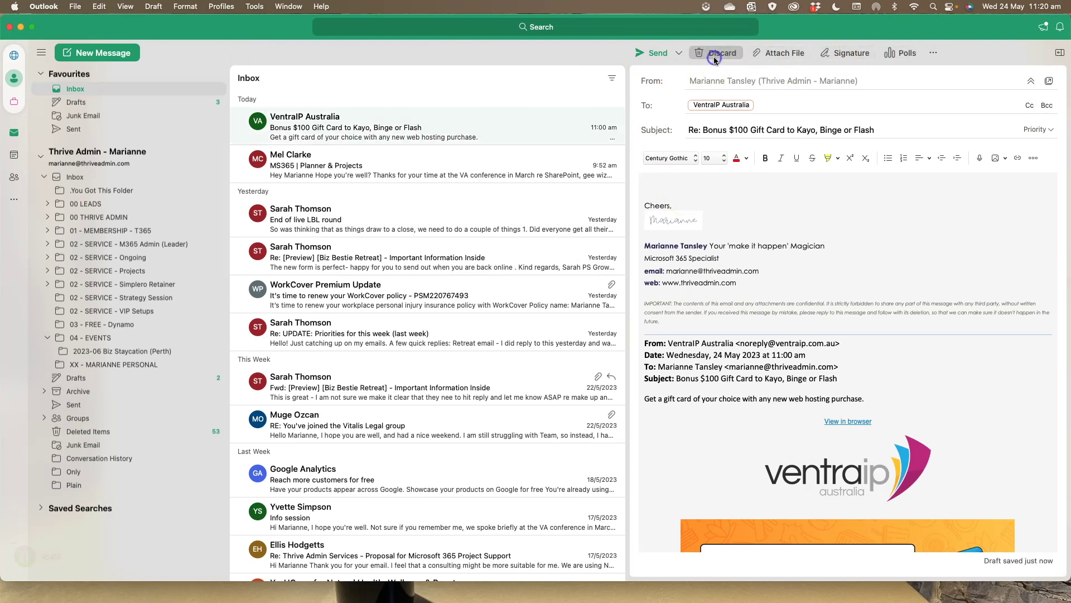
{"action": "left_click", "coordinate": [314, 54]}
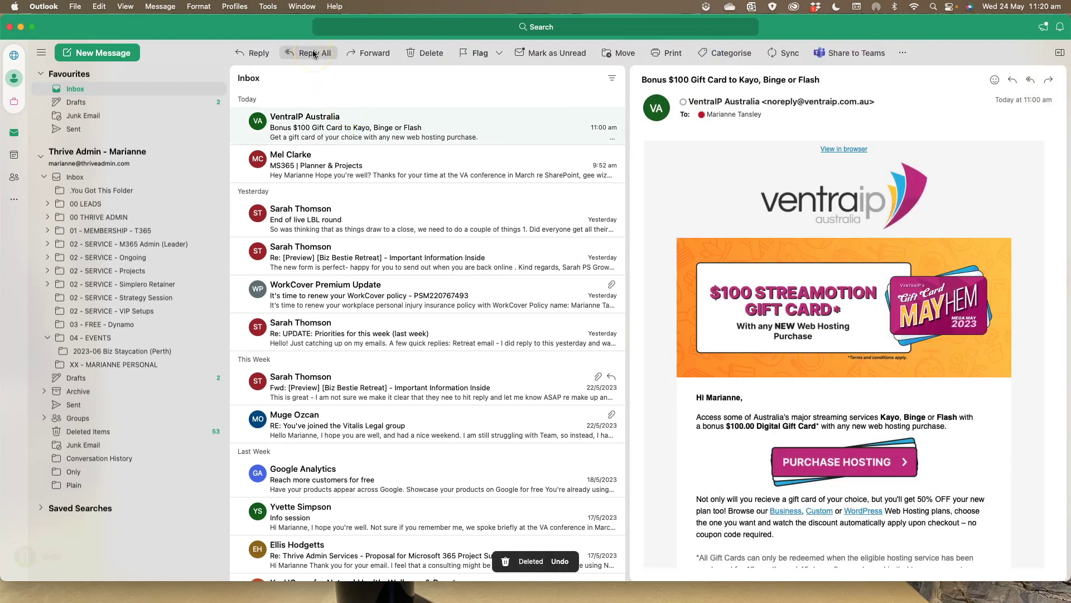
{"action": "left_click", "coordinate": [367, 54]}
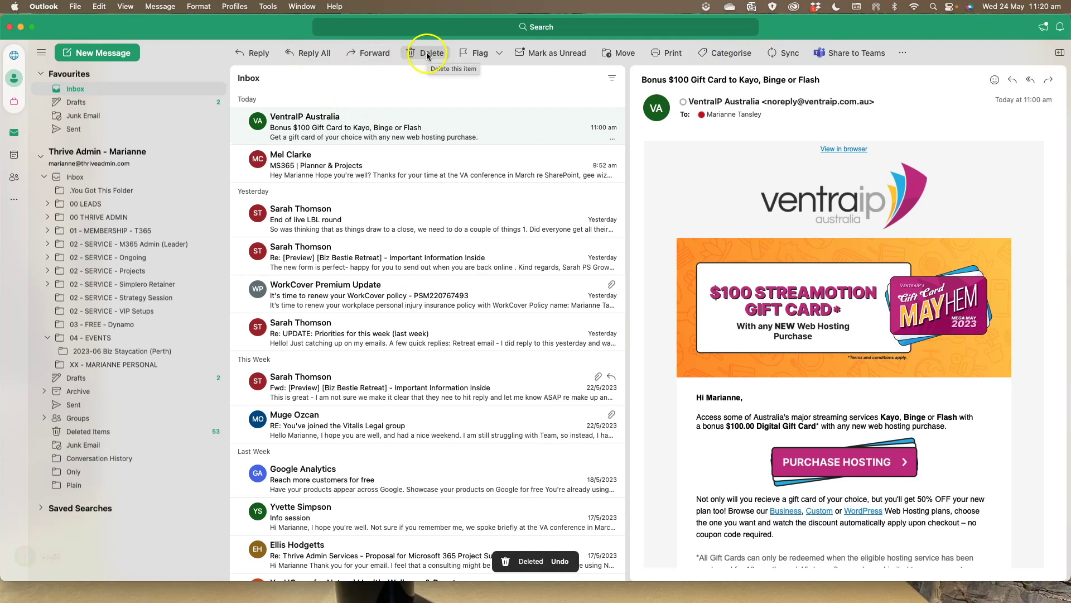
{"action": "left_click", "coordinate": [499, 53]}
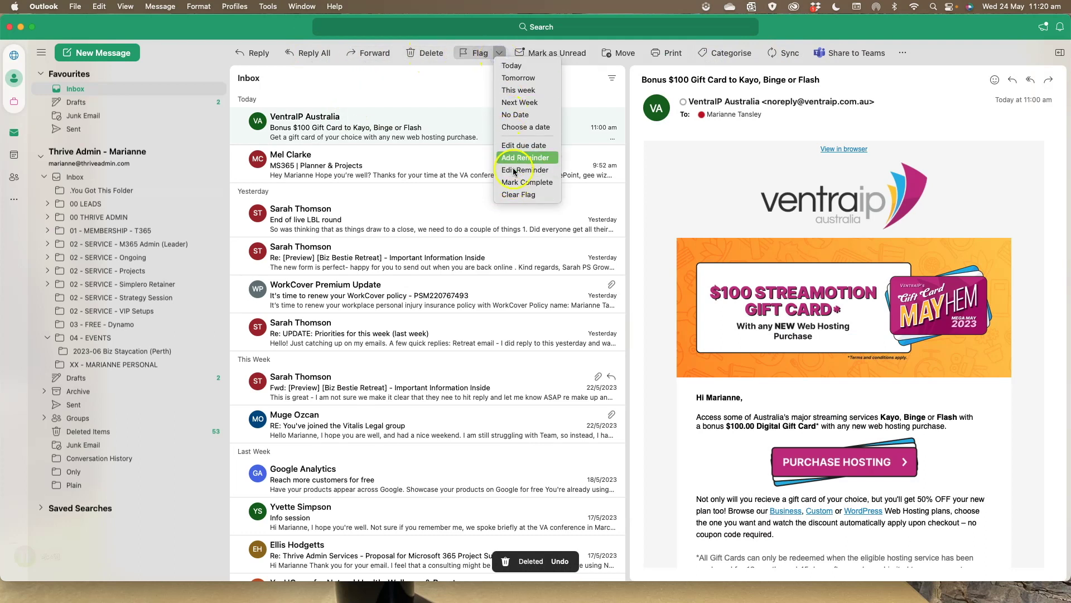
{"action": "left_click", "coordinate": [508, 89]}
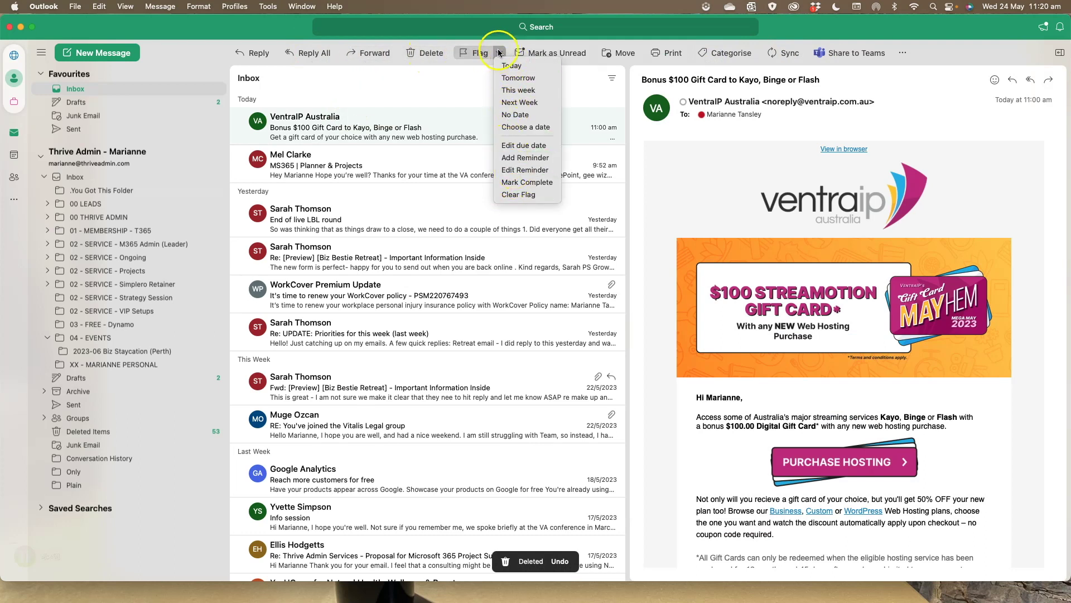
{"action": "left_click", "coordinate": [551, 52]}
{"action": "left_click", "coordinate": [551, 56]}
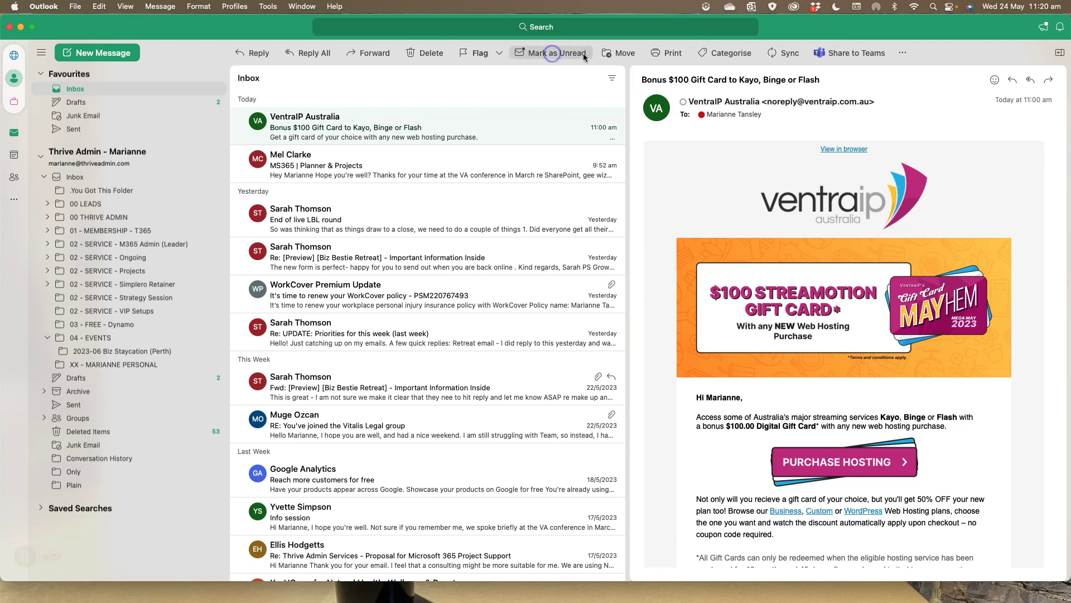
{"action": "left_click", "coordinate": [621, 53]}
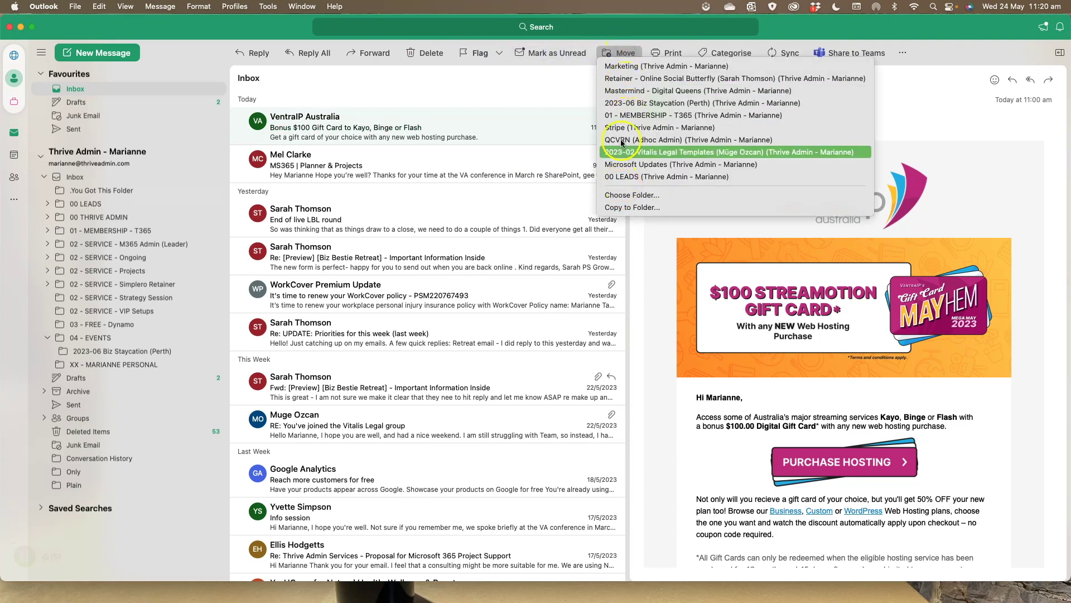
{"action": "left_click", "coordinate": [611, 51]}
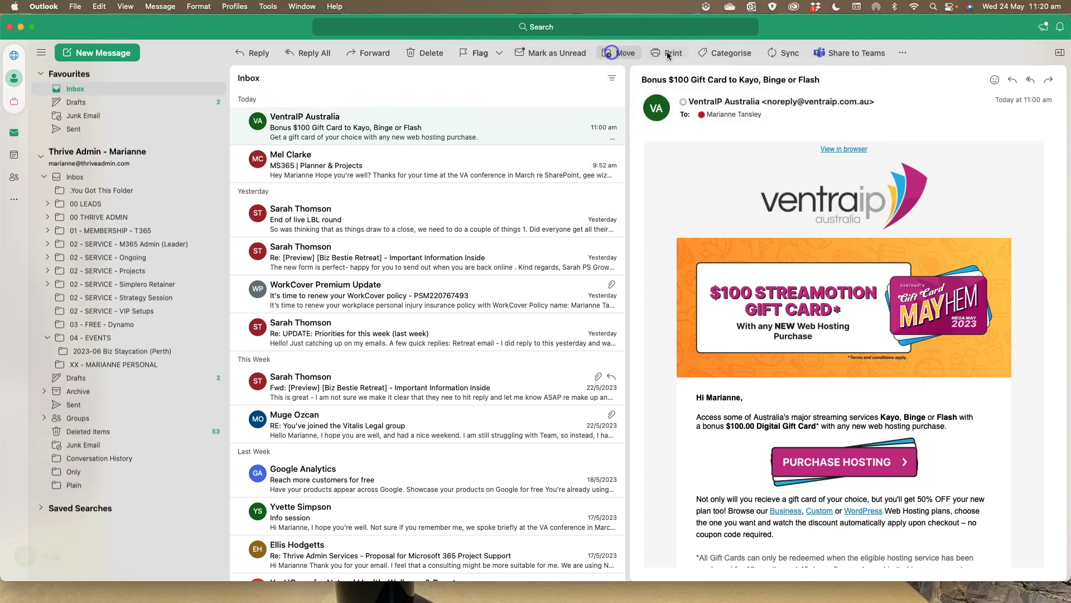
{"action": "left_click", "coordinate": [903, 53]}
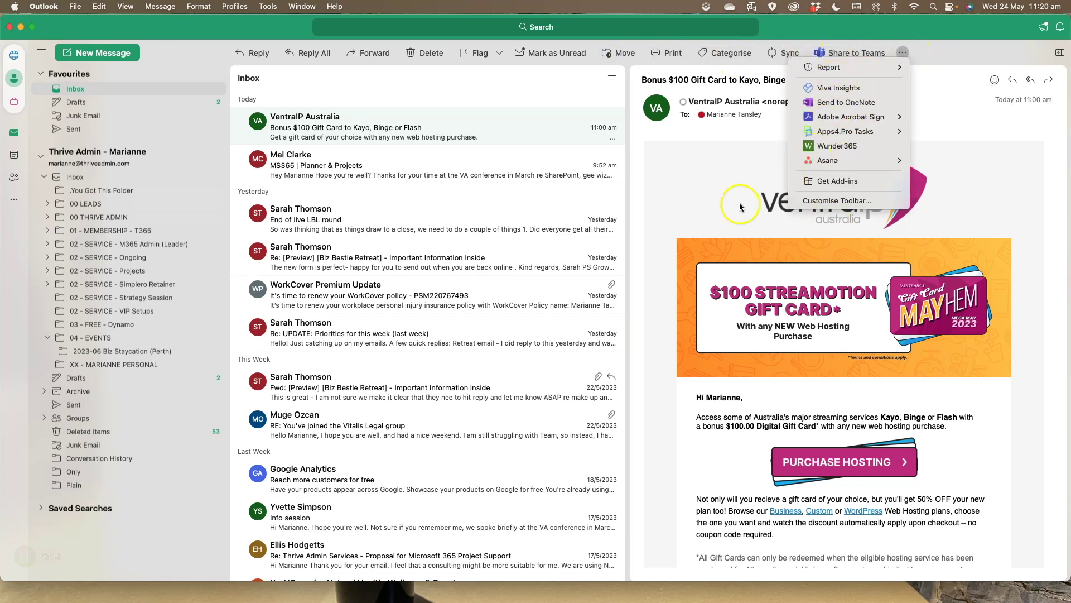
{"action": "left_click", "coordinate": [692, 175]}
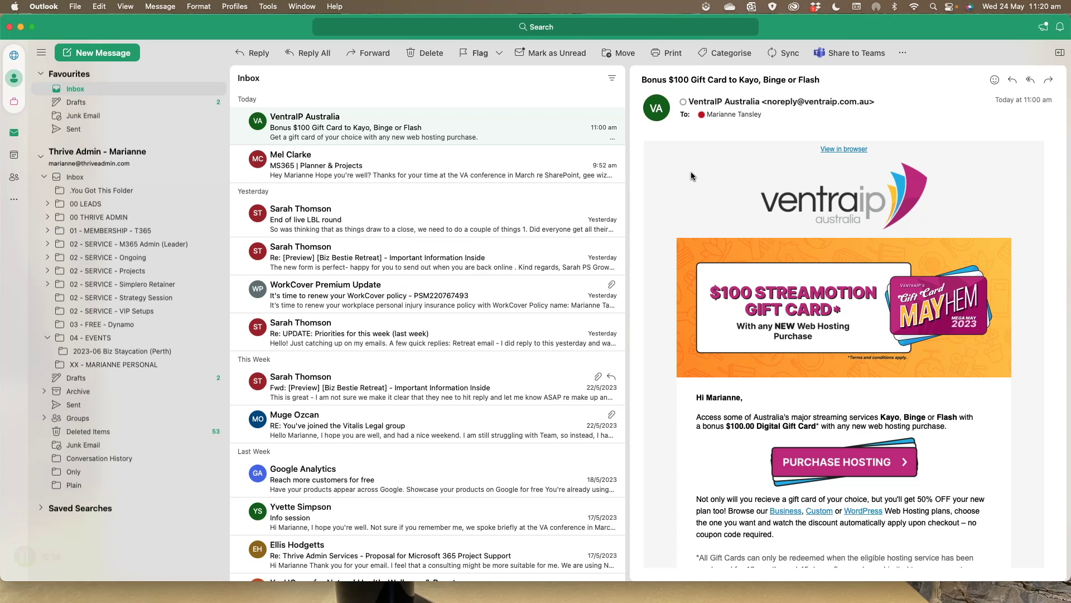
{"action": "left_click", "coordinate": [592, 25]}
Open Outlook Settings and go to the Reading preferences
{"action": "left_click", "coordinate": [43, 6]}
{"action": "left_click", "coordinate": [45, 59]}
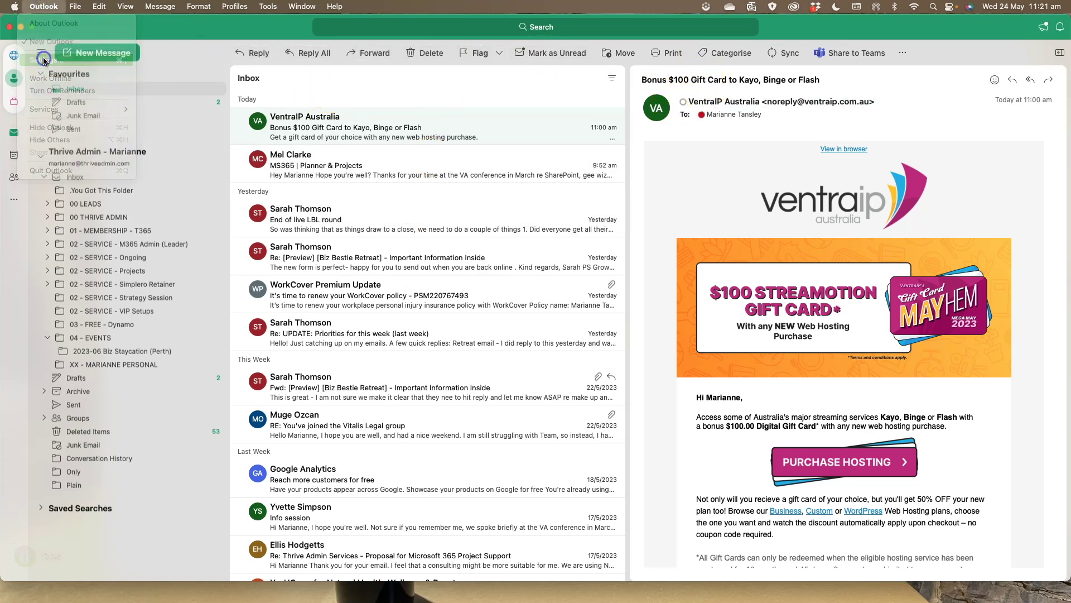
{"action": "left_click", "coordinate": [361, 121]}
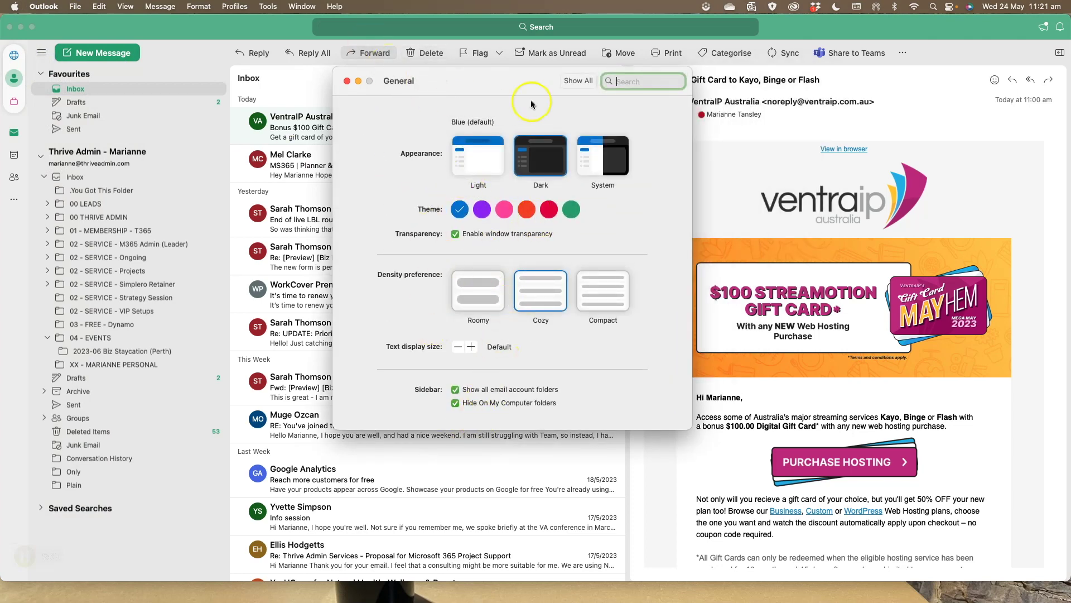
{"action": "left_click", "coordinate": [578, 80]}
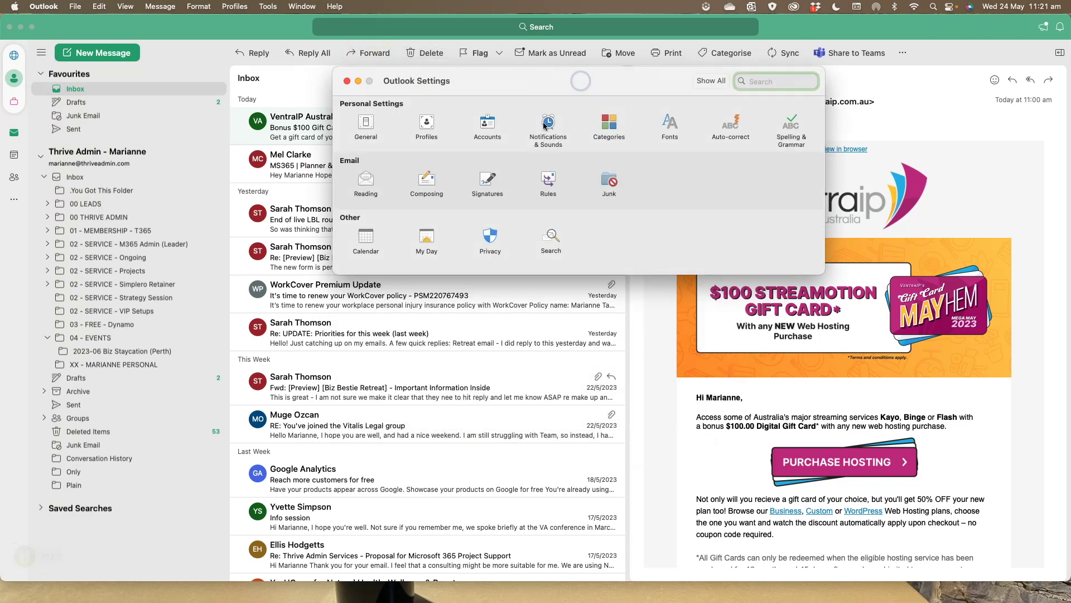
{"action": "left_click", "coordinate": [365, 181]}
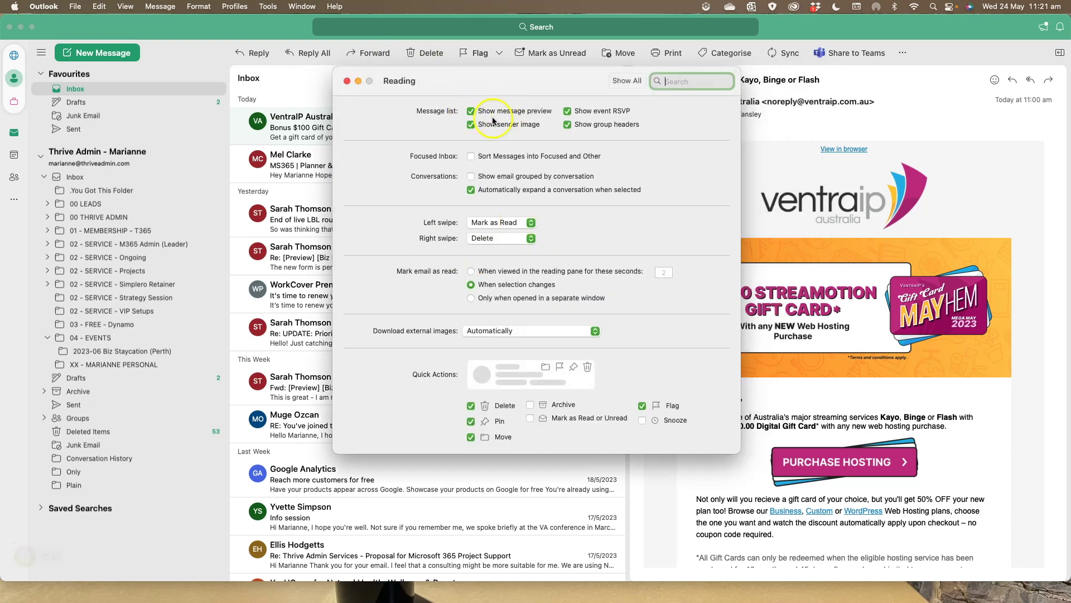
Toggle message preview, sender image and group headers off and back on
{"action": "left_click", "coordinate": [471, 111]}
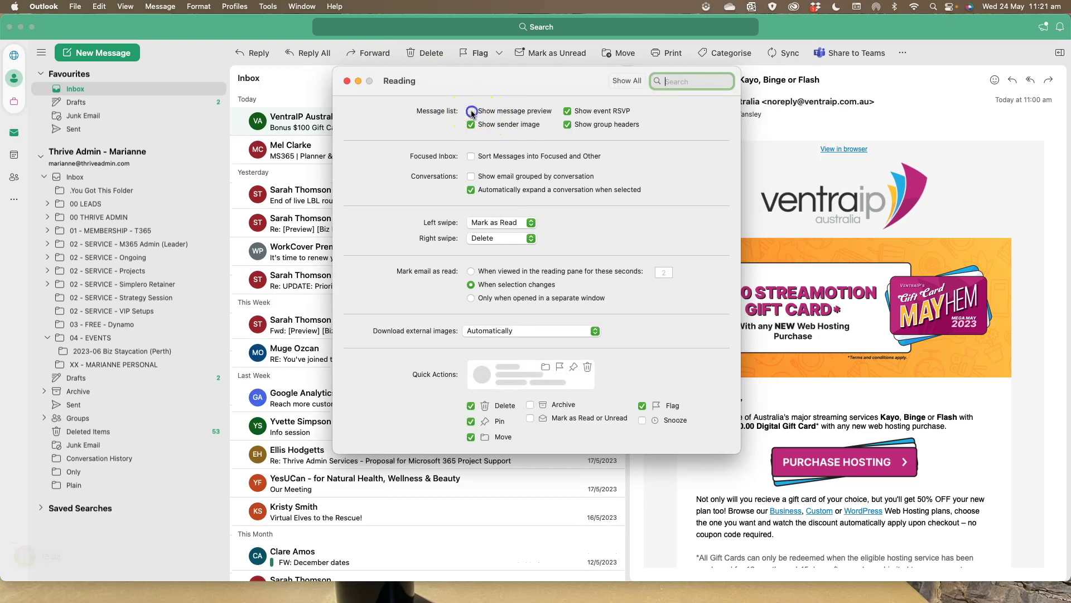
{"action": "left_click", "coordinate": [471, 112]}
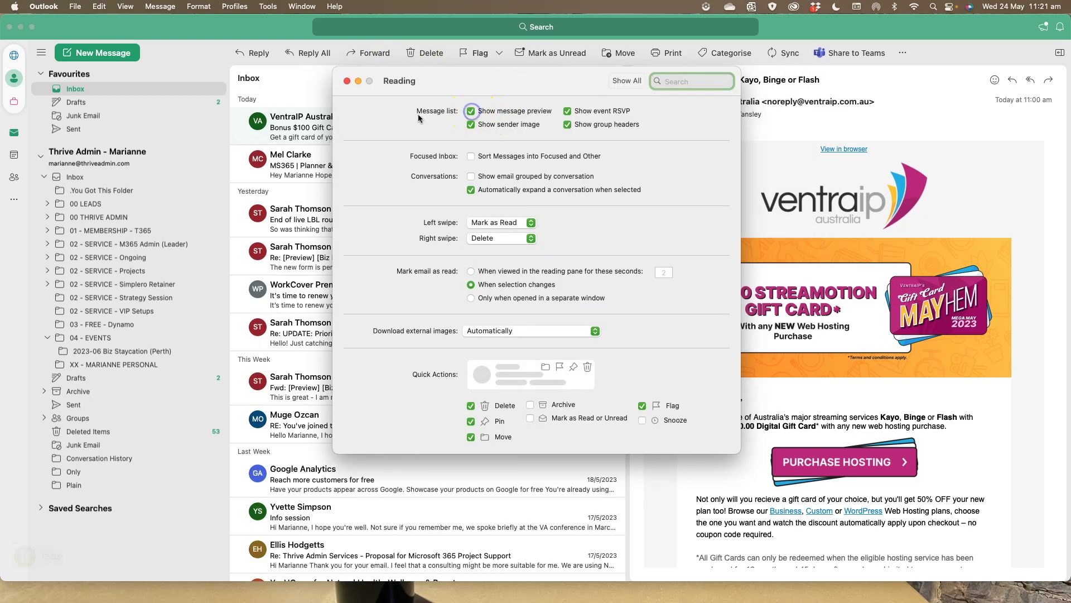
{"action": "left_click", "coordinate": [471, 124]}
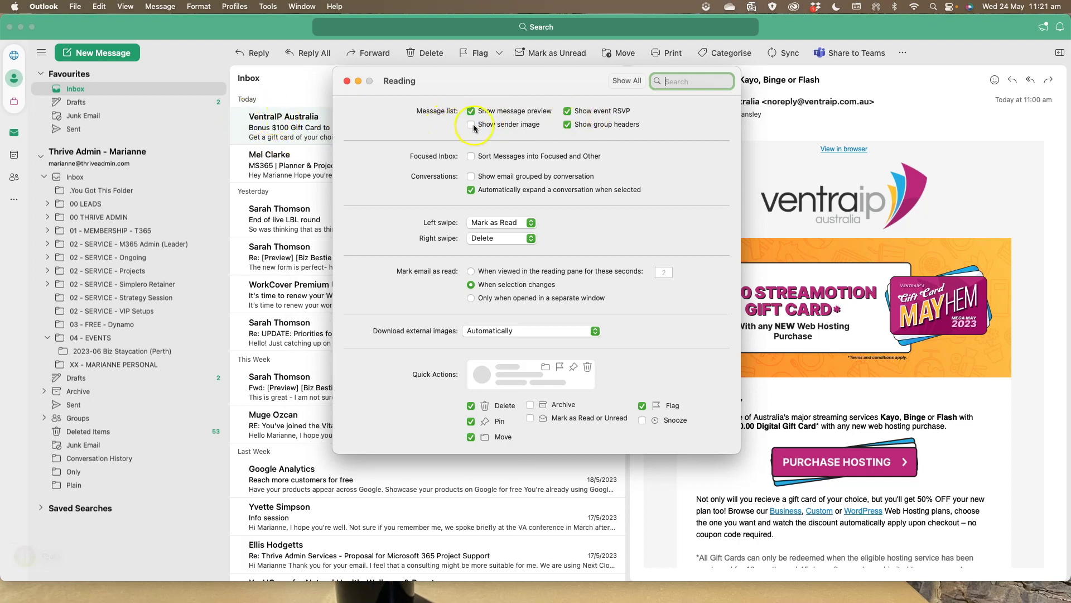
{"action": "left_click", "coordinate": [471, 124]}
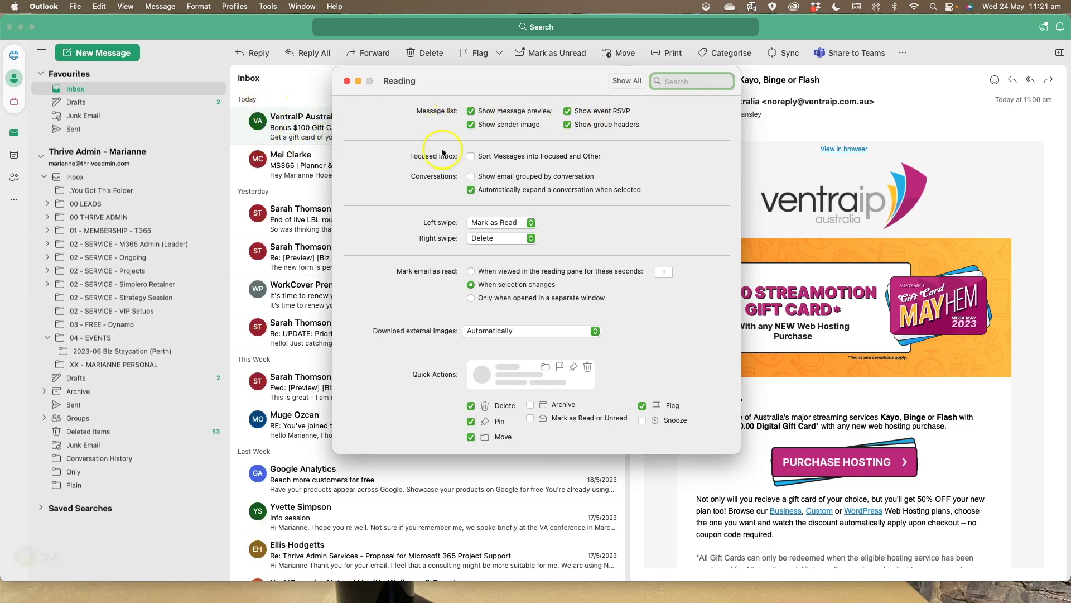
{"action": "left_click", "coordinate": [567, 125]}
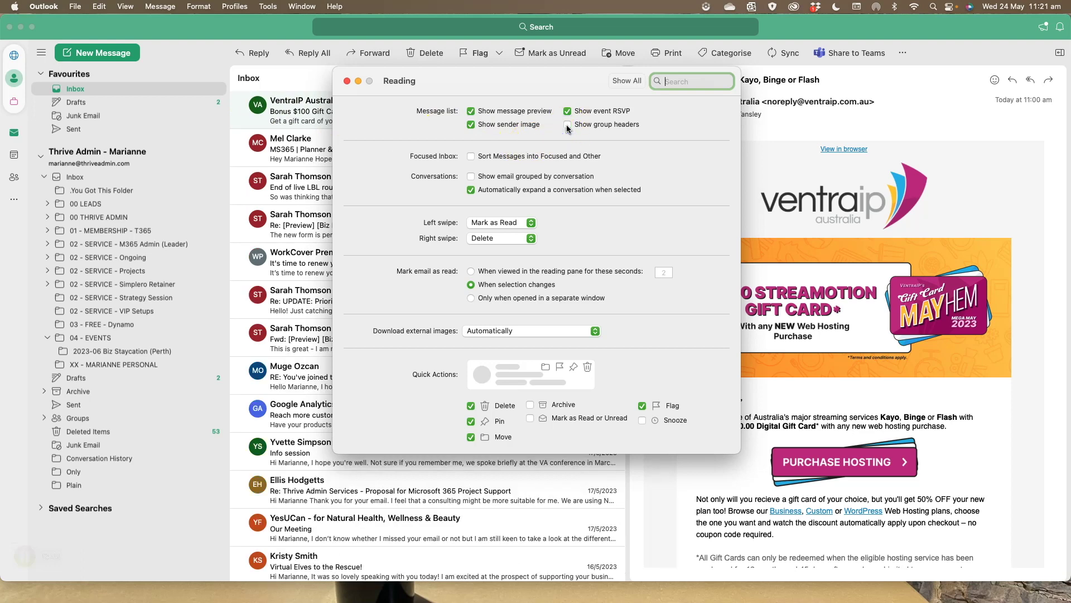
{"action": "left_click", "coordinate": [568, 125]}
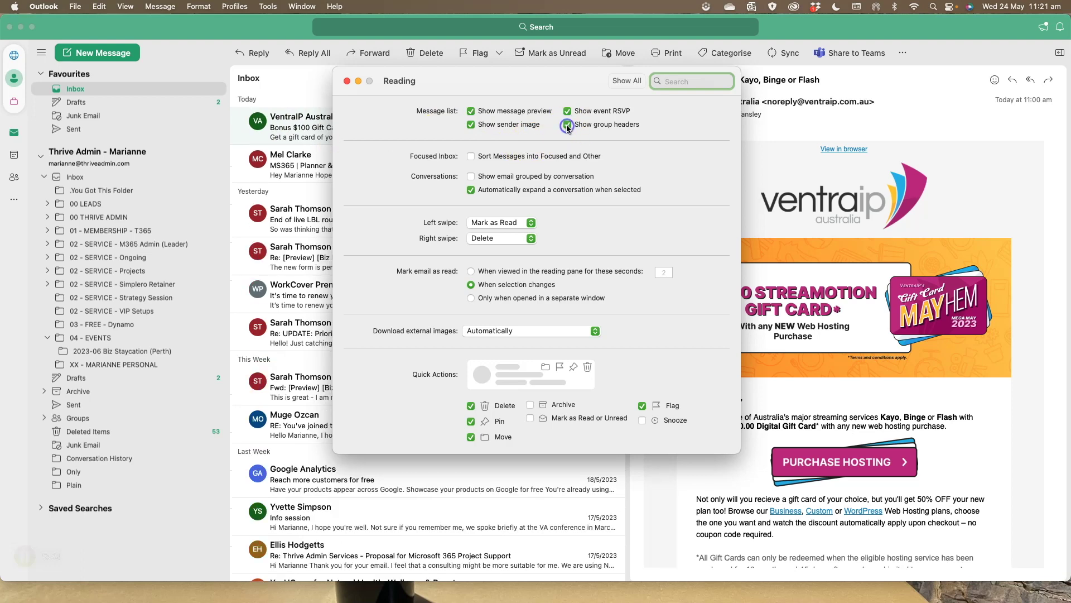
Turn on Focused and Other sorting and view both the Focused and Other tabs
{"action": "left_click", "coordinate": [472, 158]}
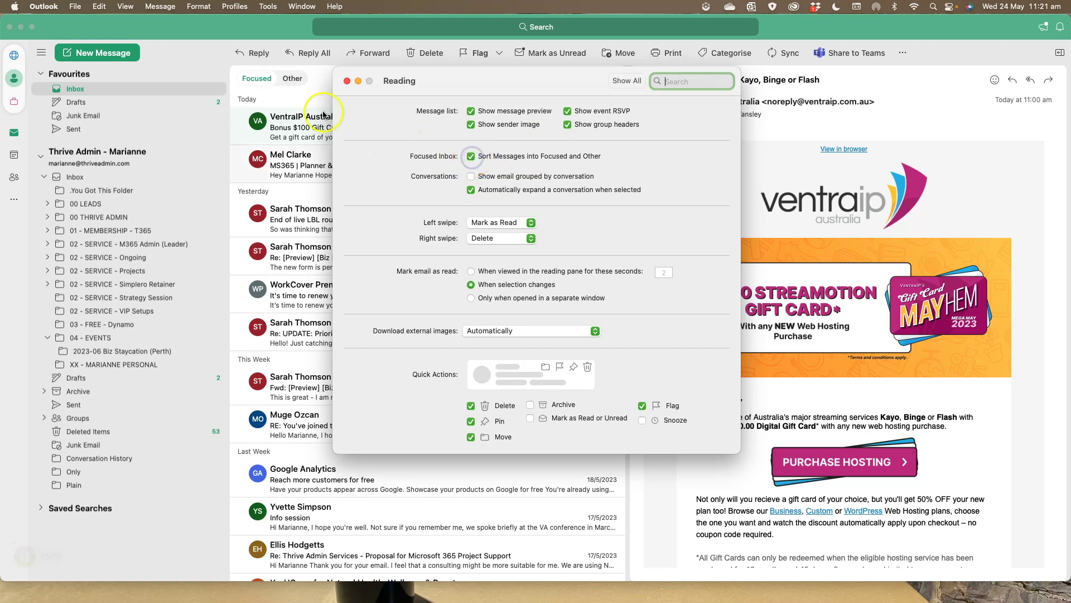
{"action": "left_click", "coordinate": [252, 82]}
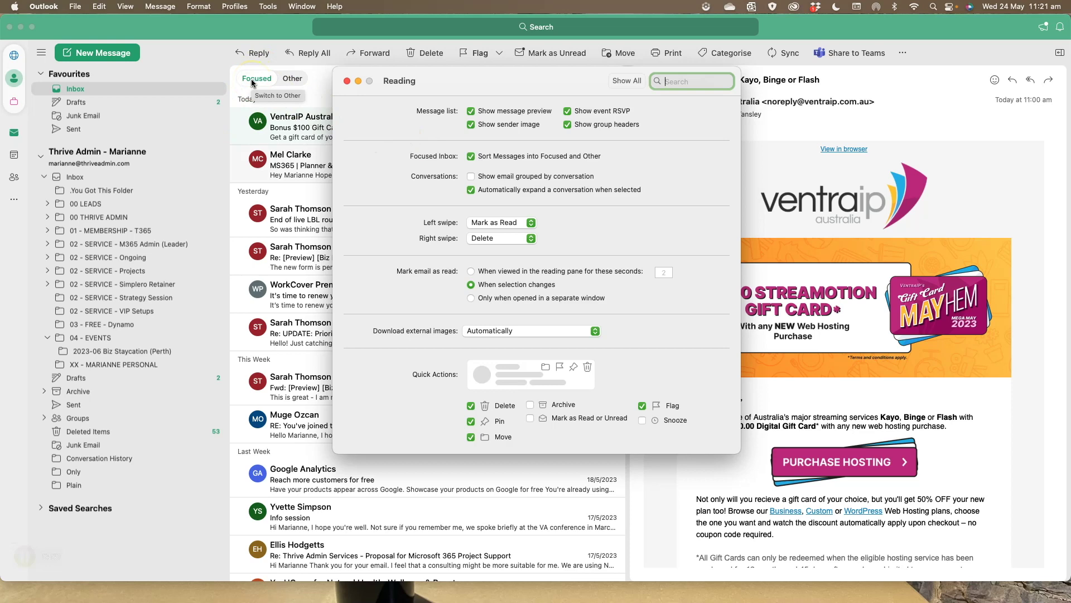
{"action": "left_click", "coordinate": [294, 79]}
{"action": "left_click", "coordinate": [294, 78]}
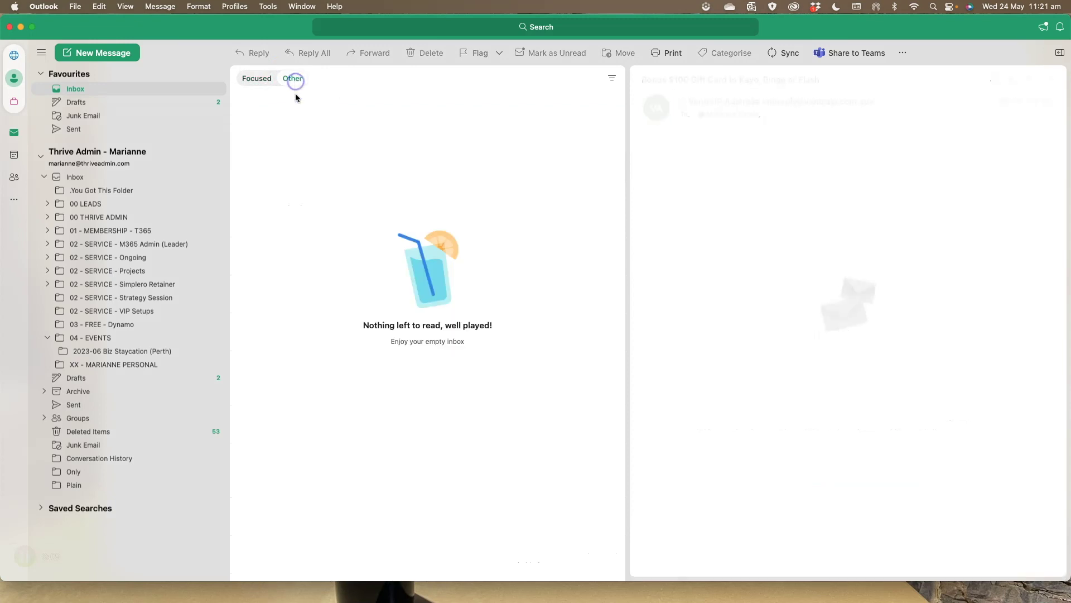
{"action": "left_click", "coordinate": [258, 78]}
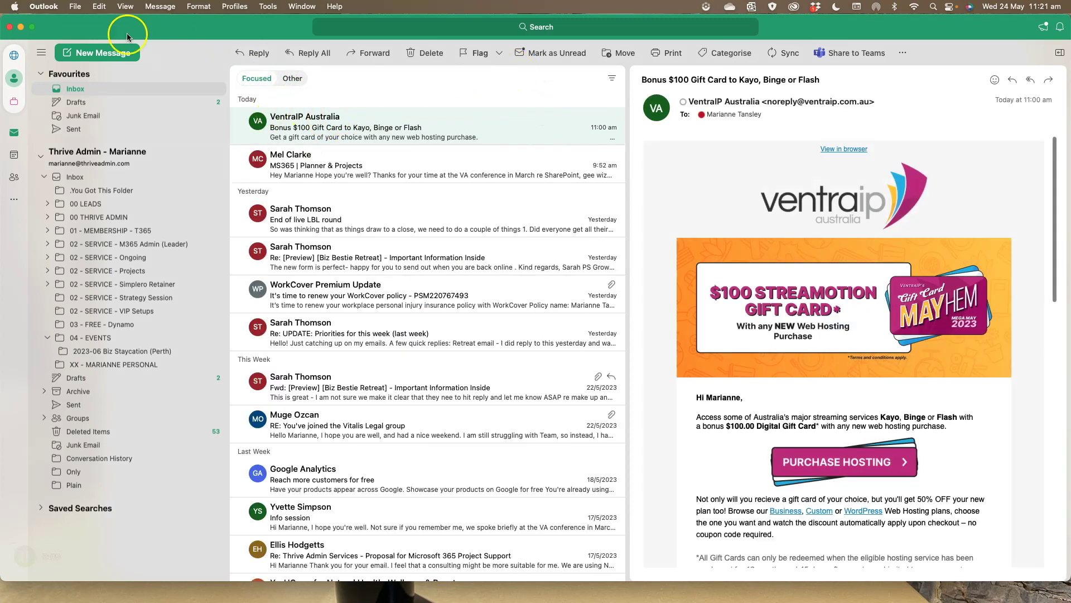
Reopen the Reading settings and turn Focused and Other sorting off
{"action": "left_click", "coordinate": [43, 6]}
{"action": "left_click", "coordinate": [46, 60]}
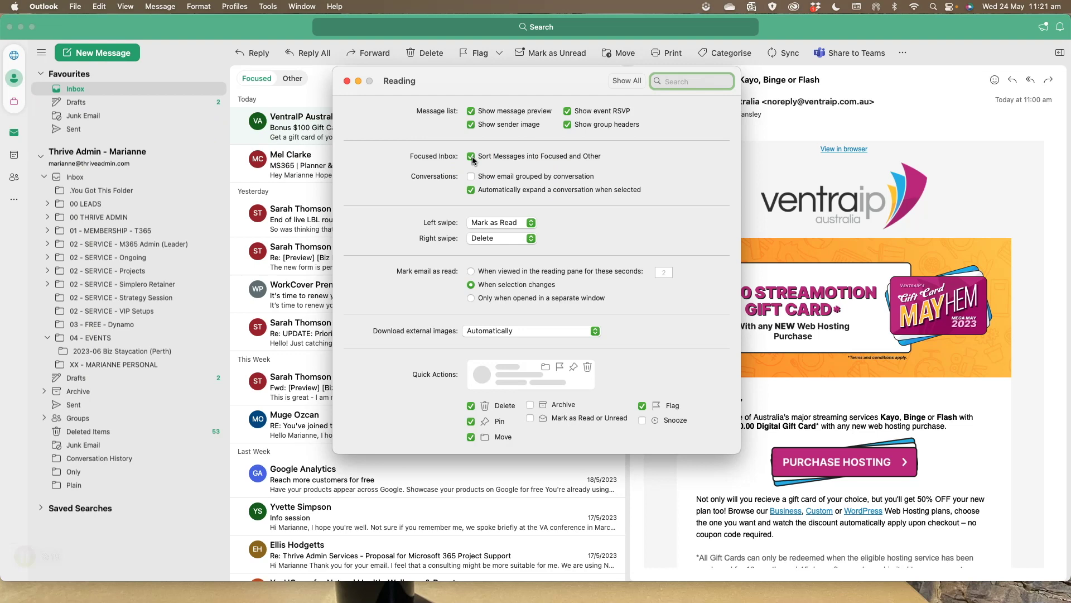
{"action": "left_click", "coordinate": [471, 157]}
Group the inbox by conversation and expand, then collapse, the UPDATE: Priorities thread
{"action": "left_click", "coordinate": [472, 177]}
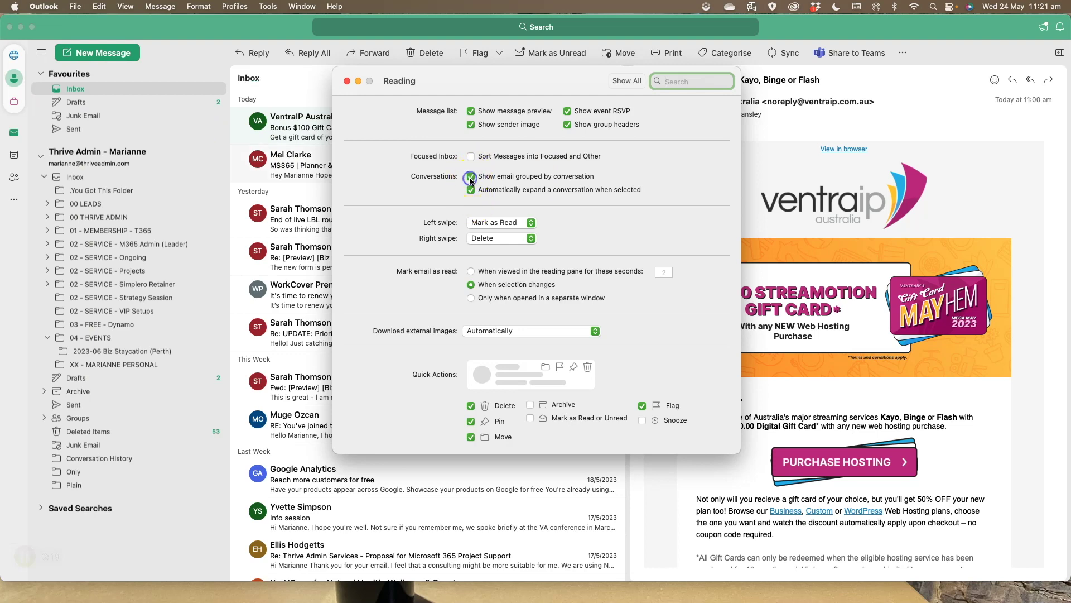
{"action": "left_click", "coordinate": [241, 323]}
{"action": "left_click", "coordinate": [242, 323]}
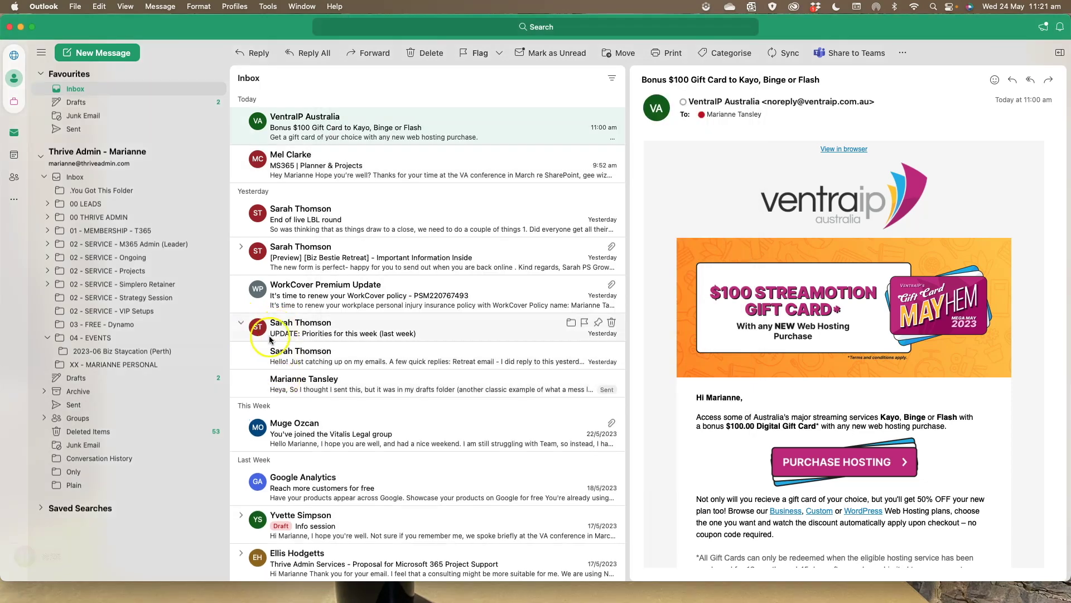
{"action": "left_click", "coordinate": [241, 323]}
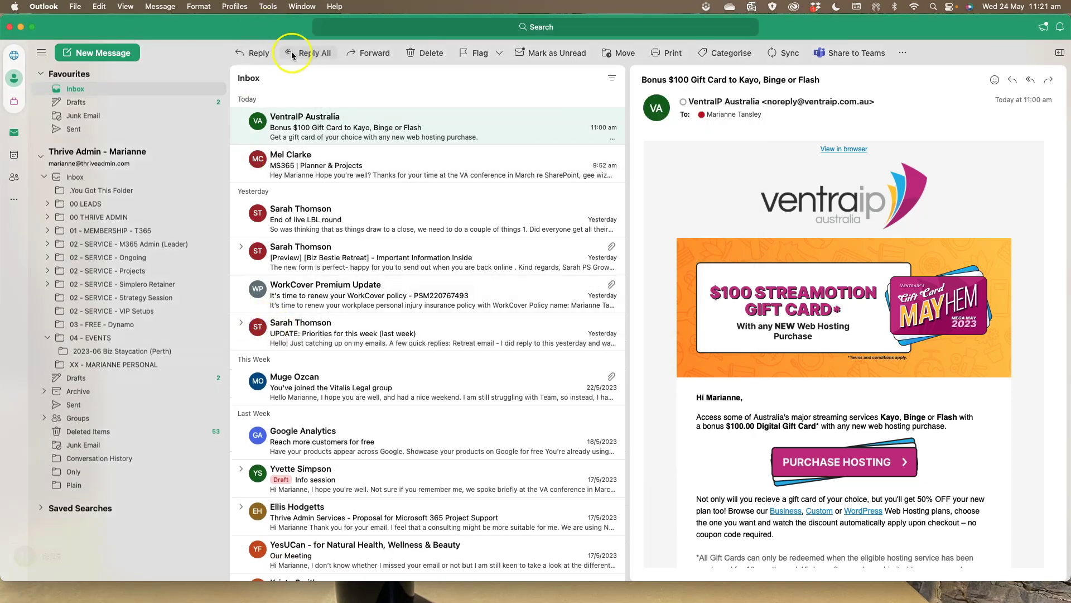
Turn conversation grouping off, keep Mark as Read for left swipe, and return to the settings overview
{"action": "left_click", "coordinate": [43, 6]}
{"action": "left_click", "coordinate": [41, 60]}
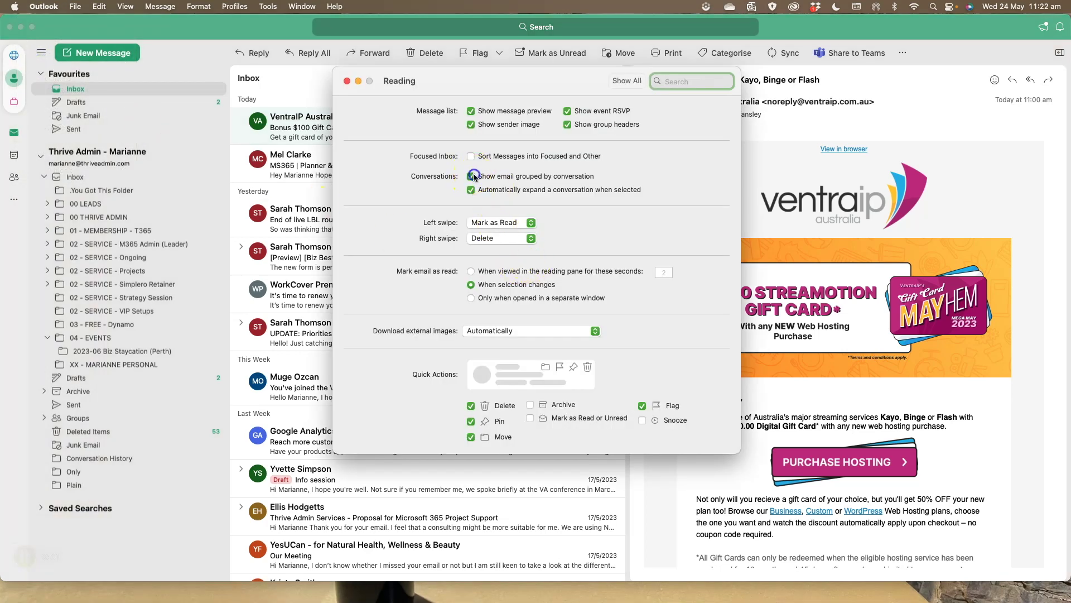
{"action": "left_click", "coordinate": [472, 177]}
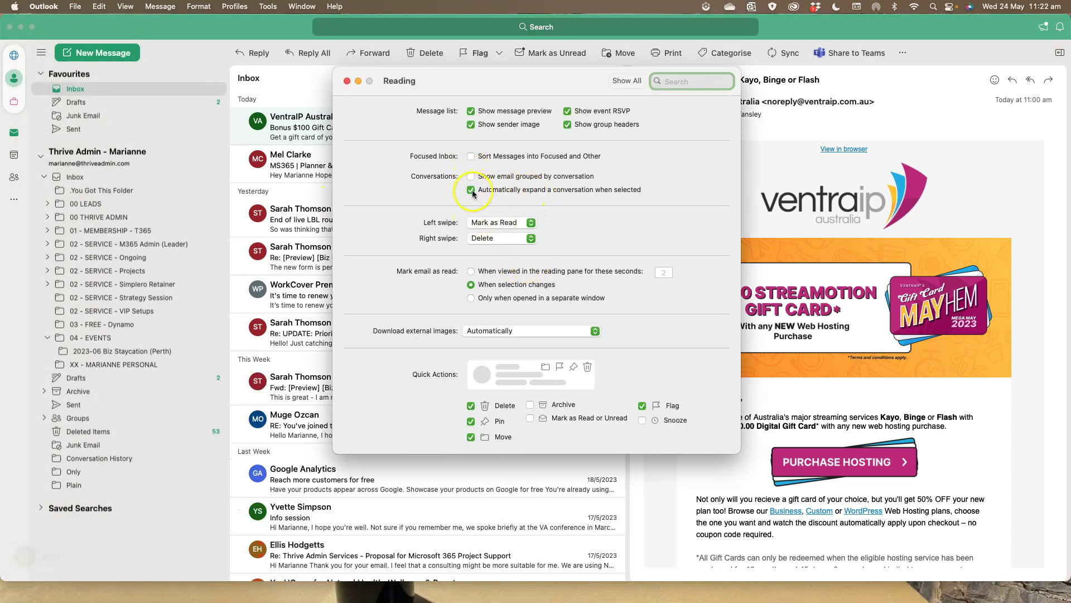
{"action": "left_click", "coordinate": [494, 223]}
{"action": "left_click", "coordinate": [493, 223]}
{"action": "left_click", "coordinate": [623, 82]}
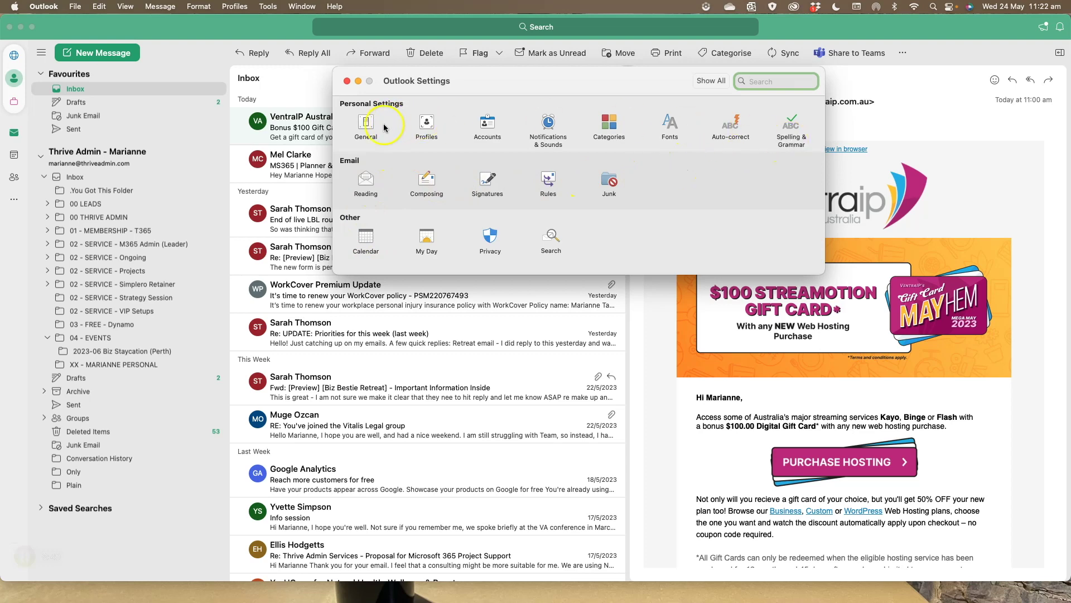
Look through the Reading, Accounts and Composing settings pages, then close the settings window
{"action": "left_click", "coordinate": [367, 184]}
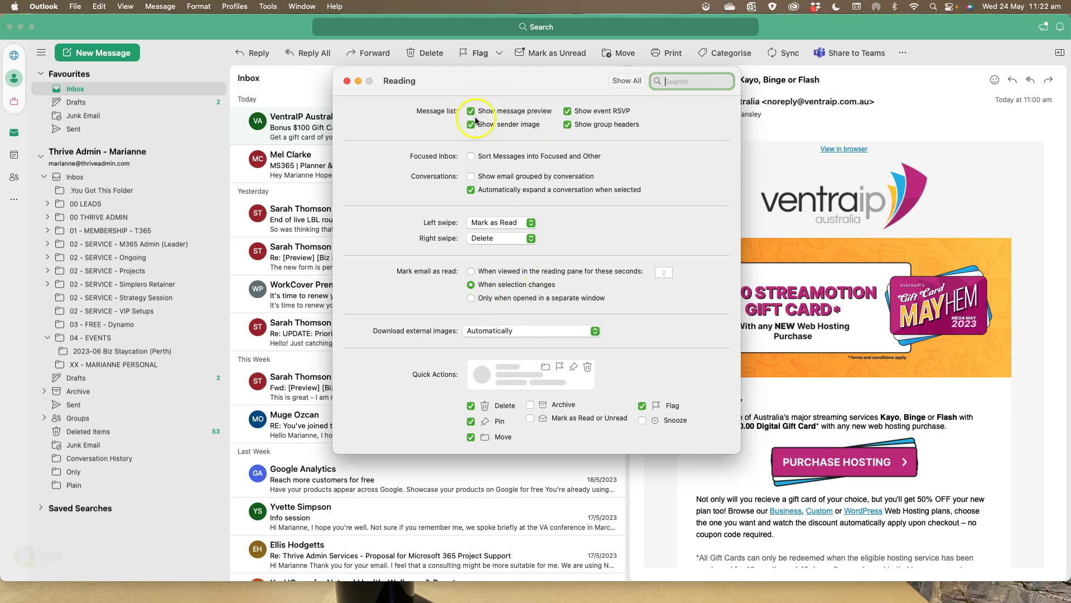
{"action": "left_click", "coordinate": [626, 81]}
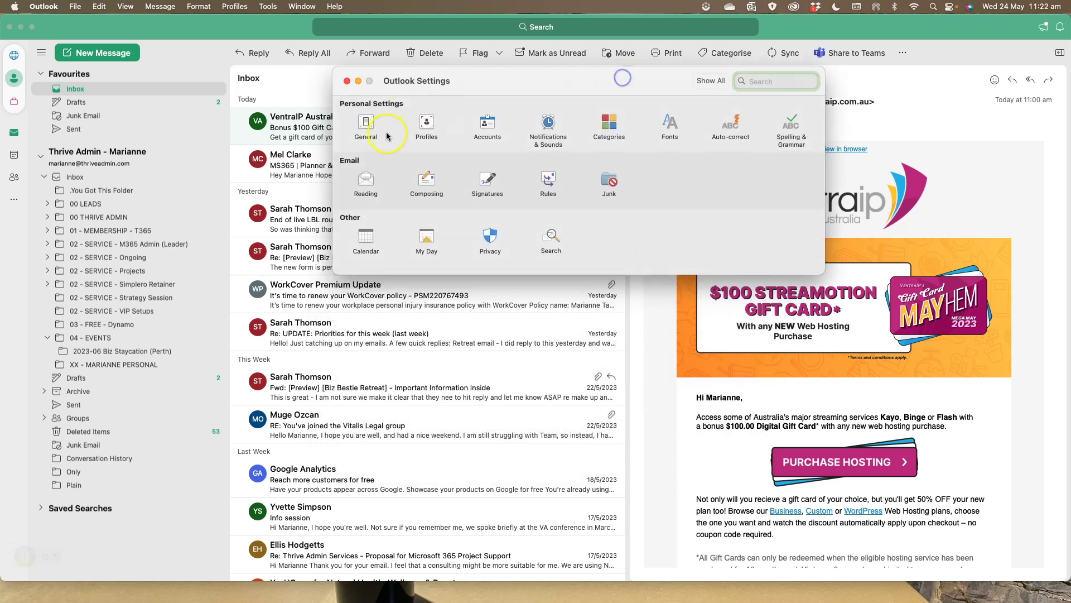
{"action": "left_click", "coordinate": [489, 126]}
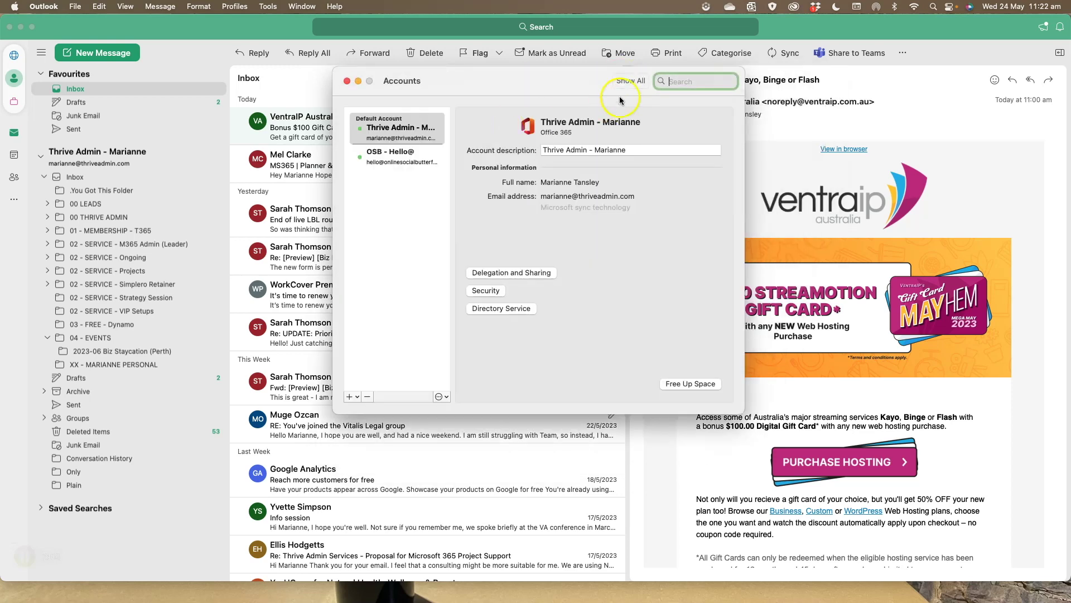
{"action": "left_click", "coordinate": [627, 81]}
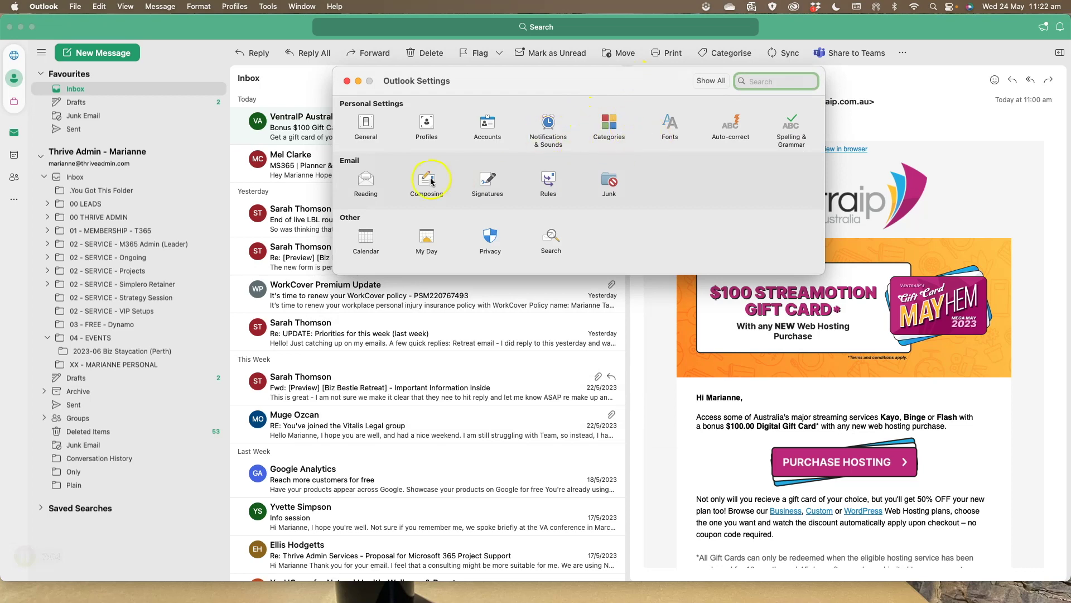
{"action": "left_click", "coordinate": [428, 183]}
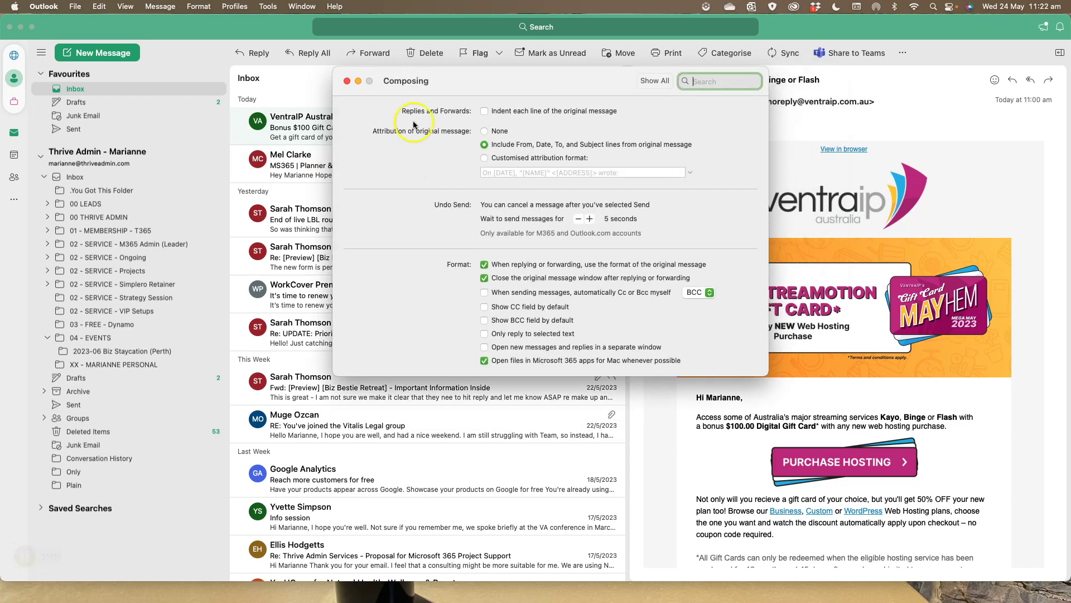
{"action": "left_click", "coordinate": [649, 80]}
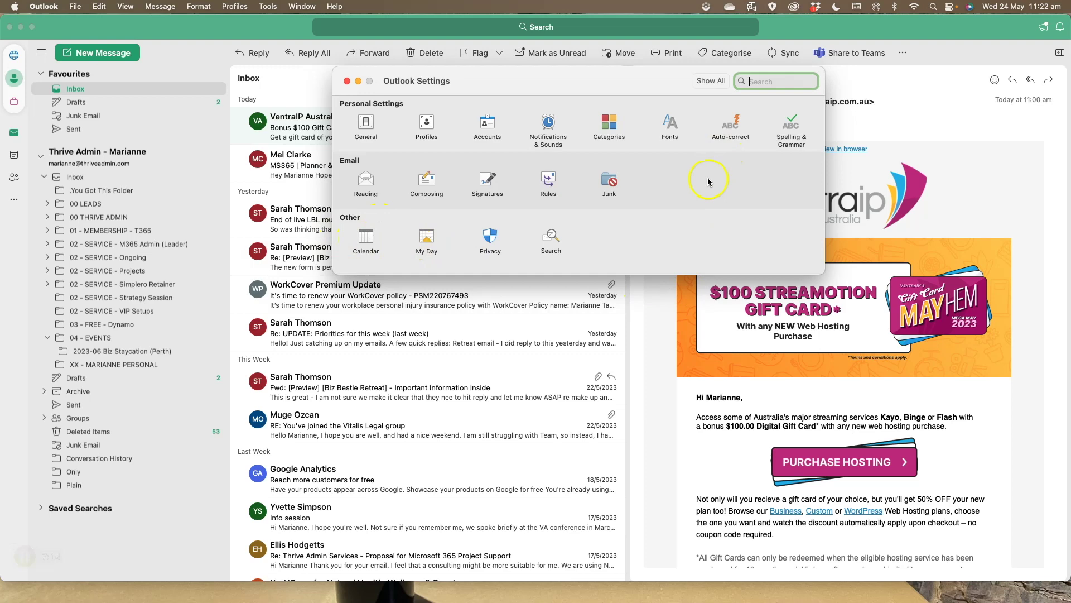
{"action": "left_click", "coordinate": [347, 81]}
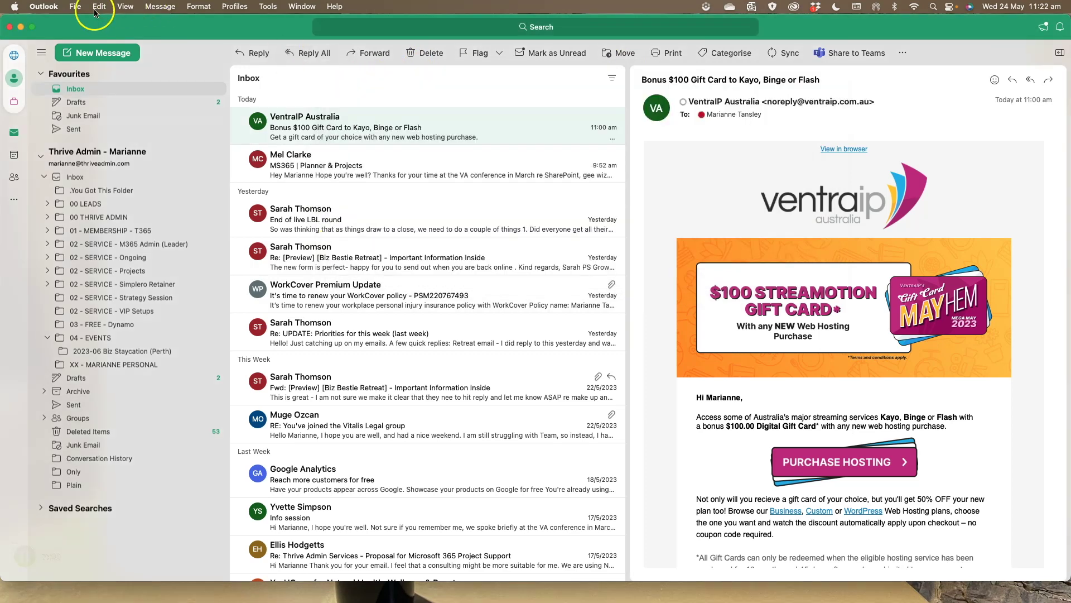
After browsing the Profiles and Message menus, set View > Reading Pane to Below
{"action": "left_click", "coordinate": [268, 7]}
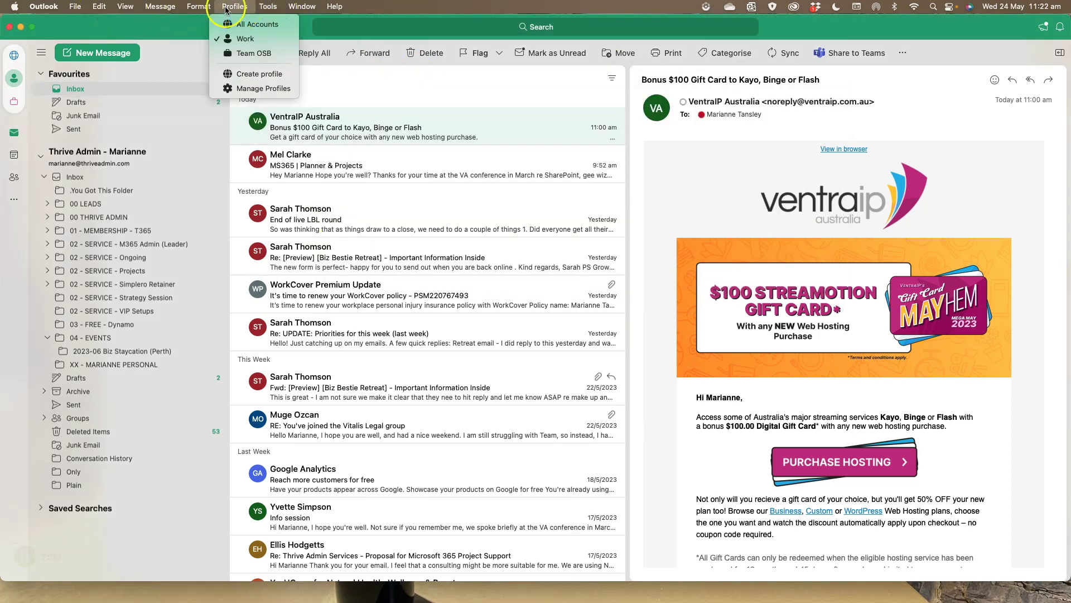
{"action": "mouse_move", "coordinate": [176, 10]}
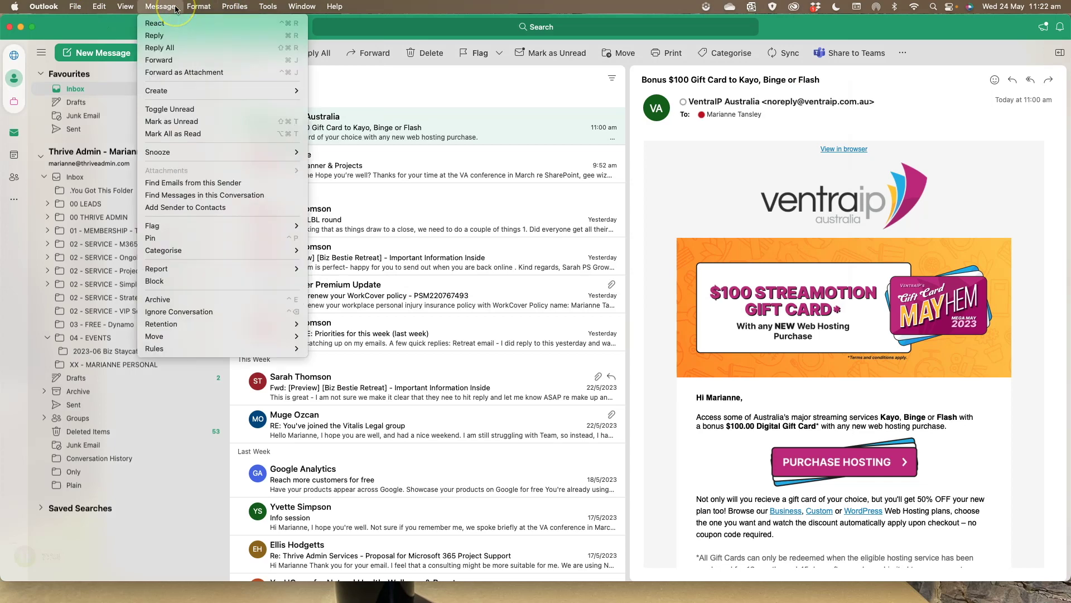
{"action": "mouse_move", "coordinate": [126, 6]}
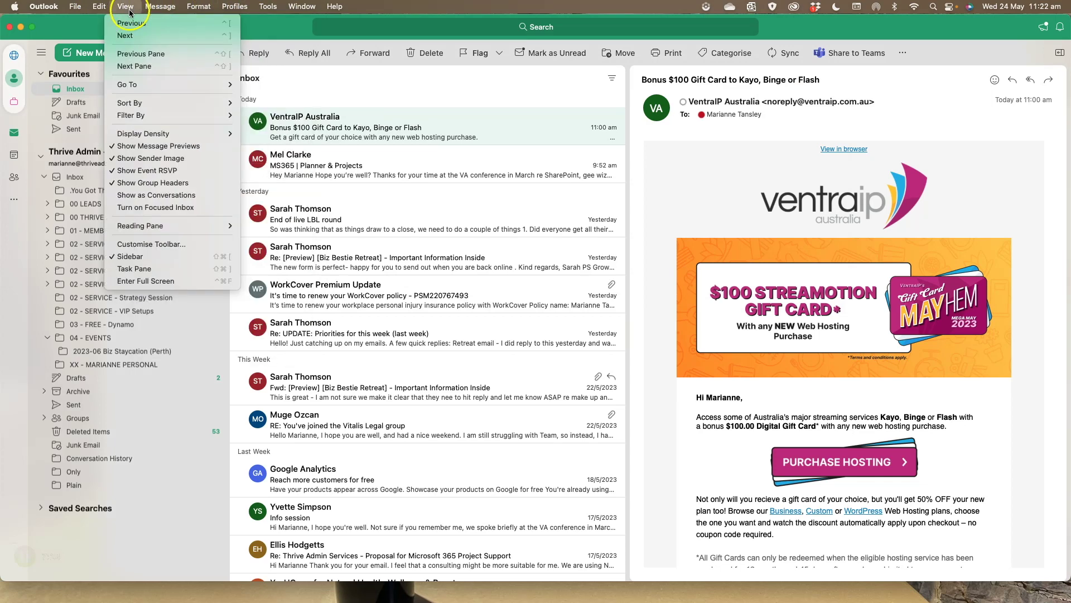
{"action": "mouse_move", "coordinate": [133, 226]}
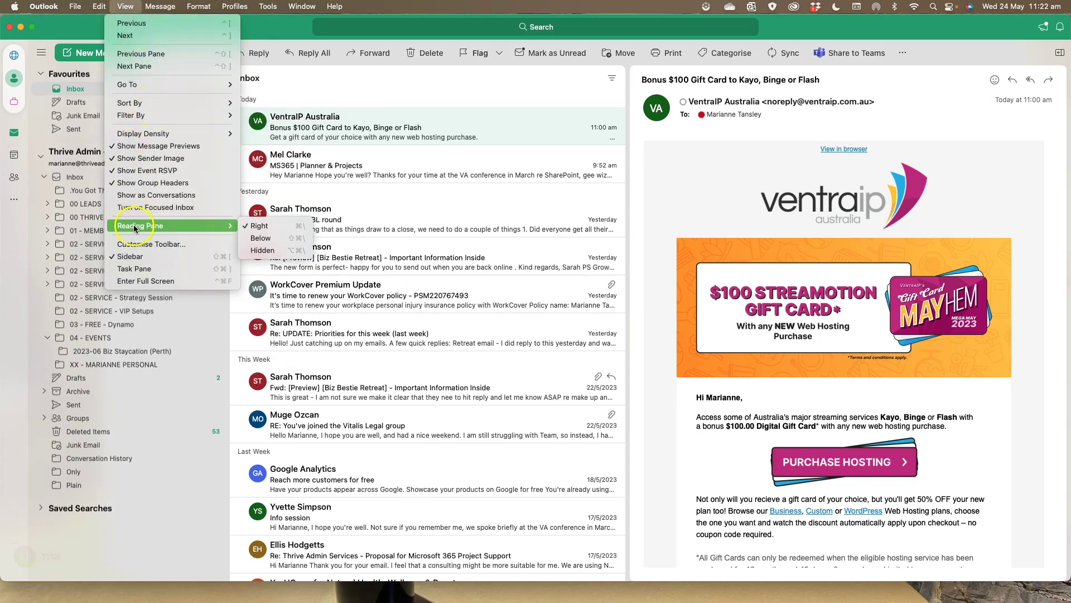
{"action": "left_click", "coordinate": [260, 238]}
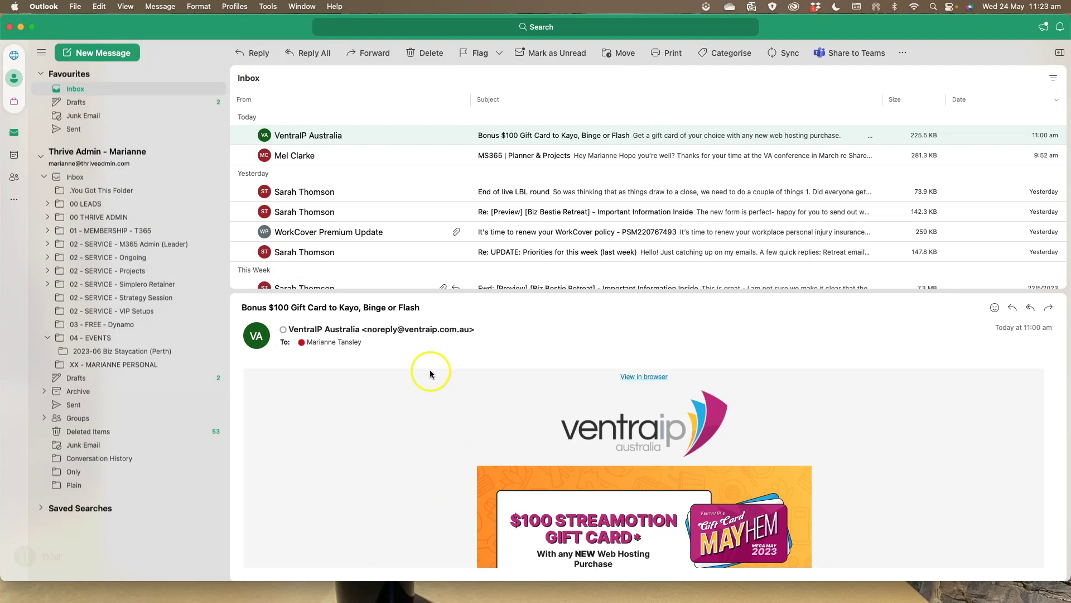
{"action": "left_click", "coordinate": [125, 6]}
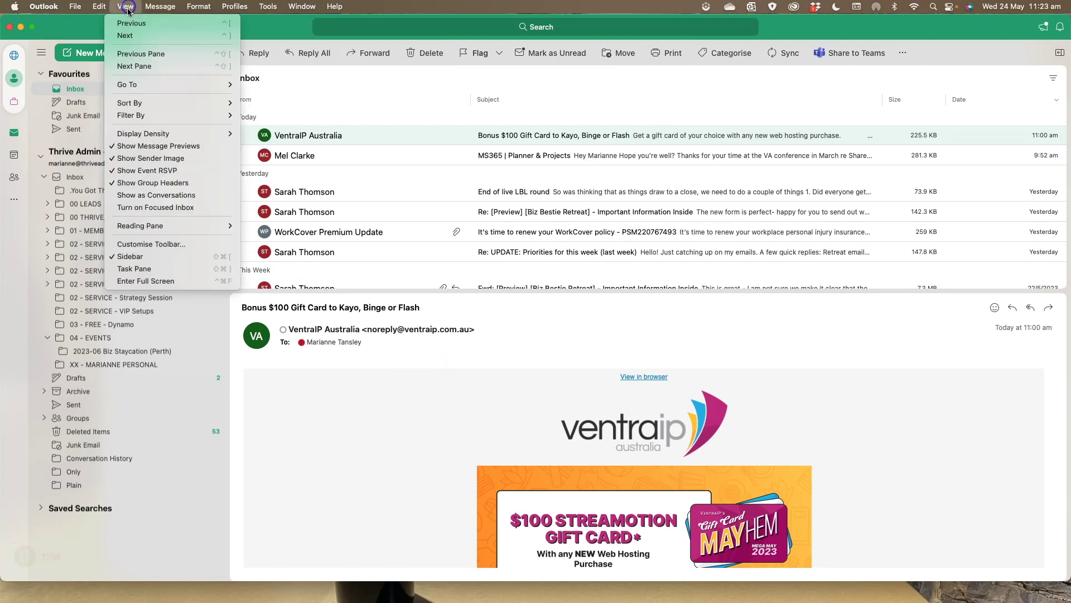
Return the reading pane to the right and narrow the message list
{"action": "mouse_move", "coordinate": [226, 225]}
{"action": "left_click", "coordinate": [280, 227]}
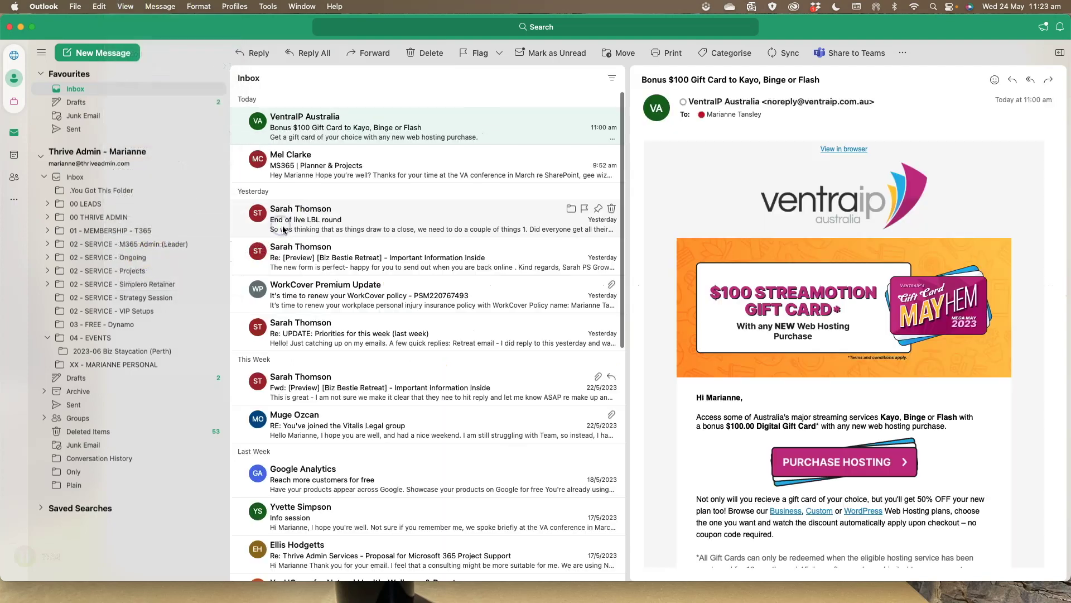
{"action": "left_click_drag", "start_coordinate": [659, 230], "coordinate": [490, 211]}
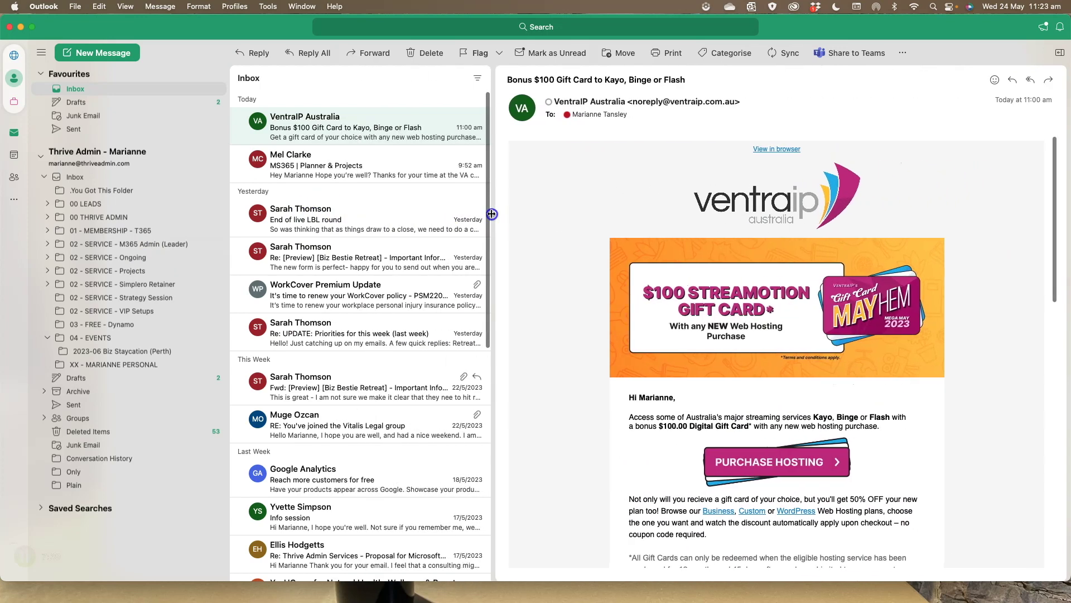
With the folder pane hidden, widen the message list, then show the folders again
{"action": "left_click", "coordinate": [41, 52]}
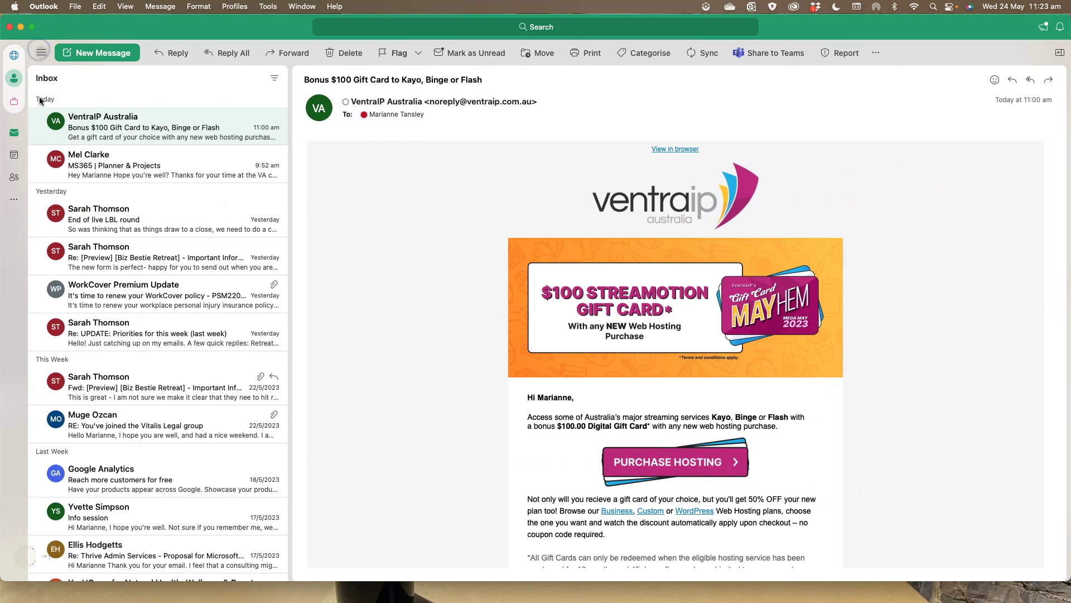
{"action": "left_click_drag", "start_coordinate": [290, 201], "coordinate": [525, 211]}
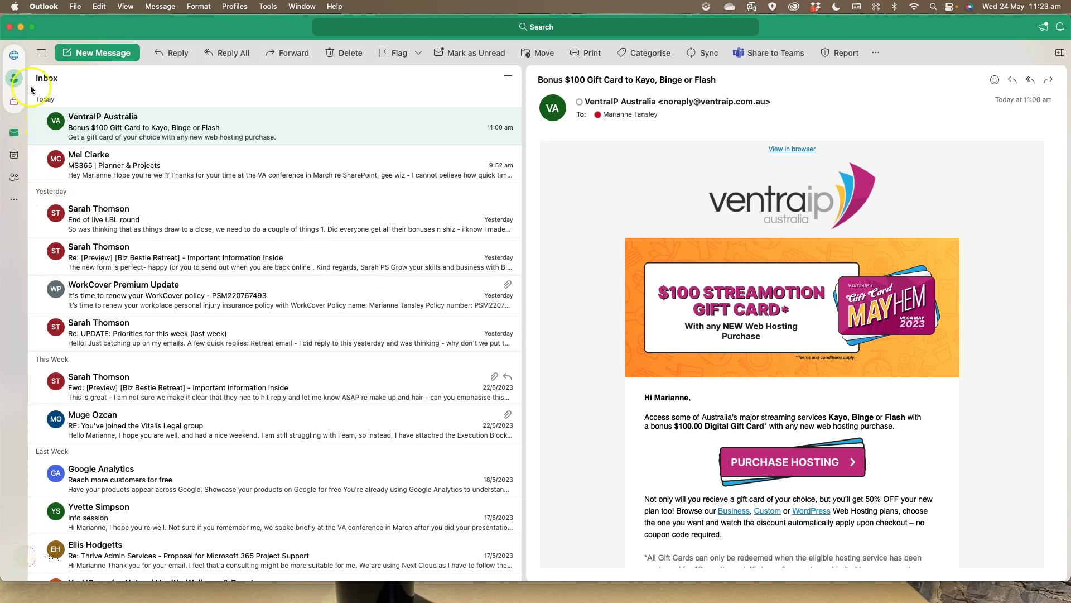
{"action": "left_click", "coordinate": [41, 53]}
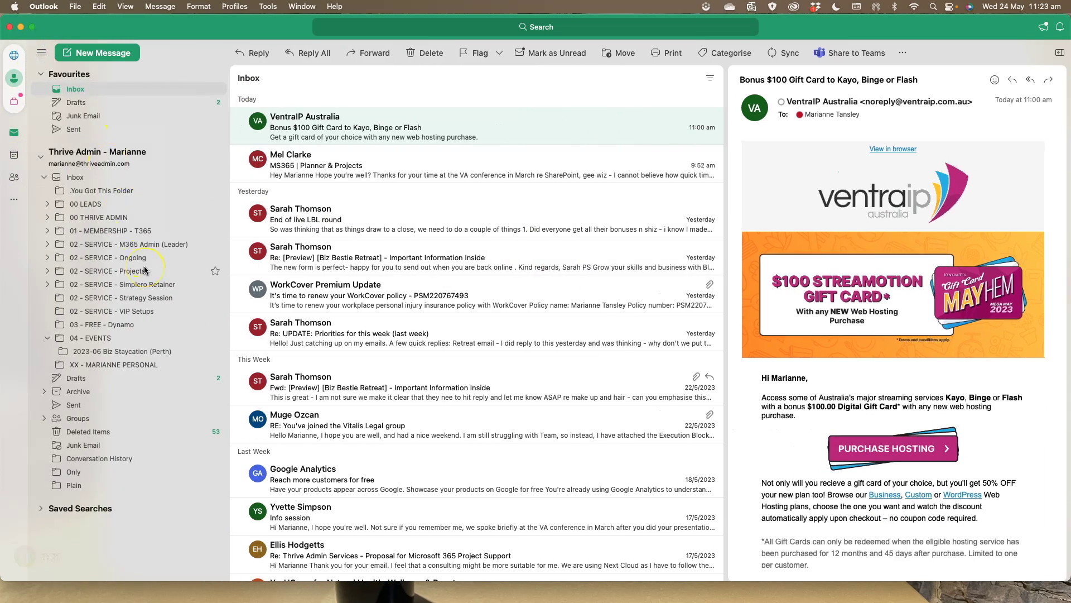